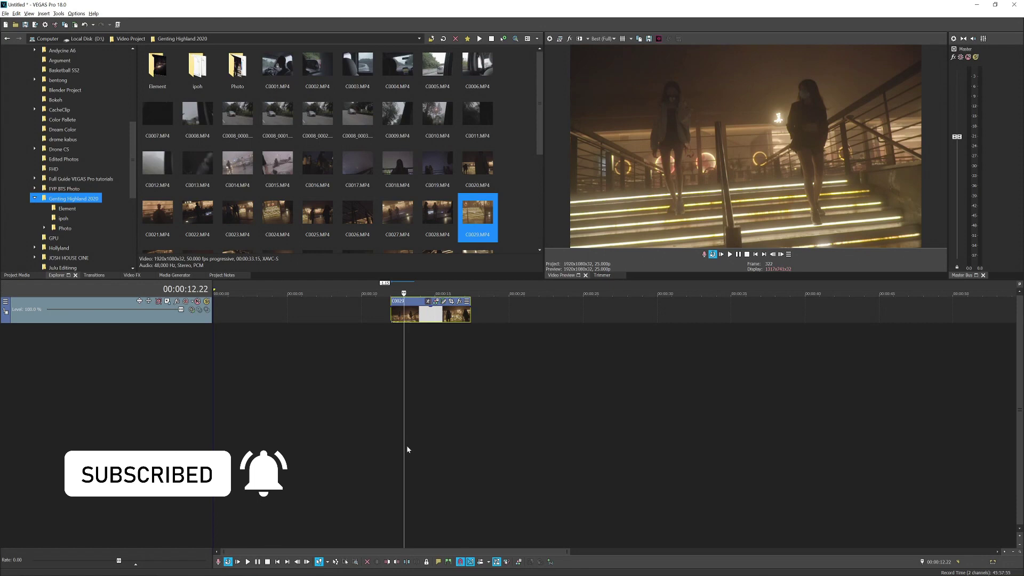
Play the C0029 clip on the timeline from near its start to preview the footage
left_click(428, 315)
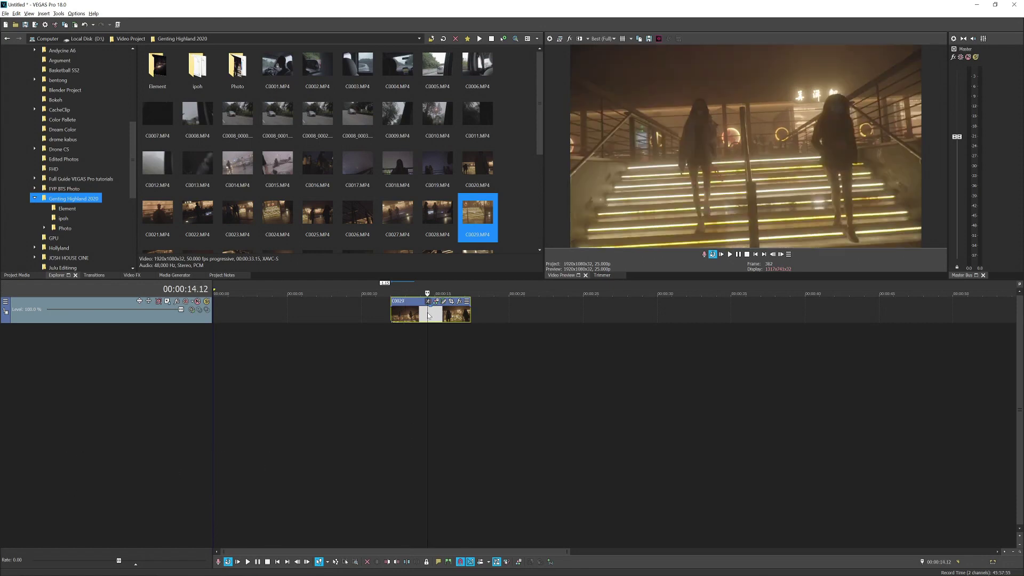
left_click(394, 315)
key("space")
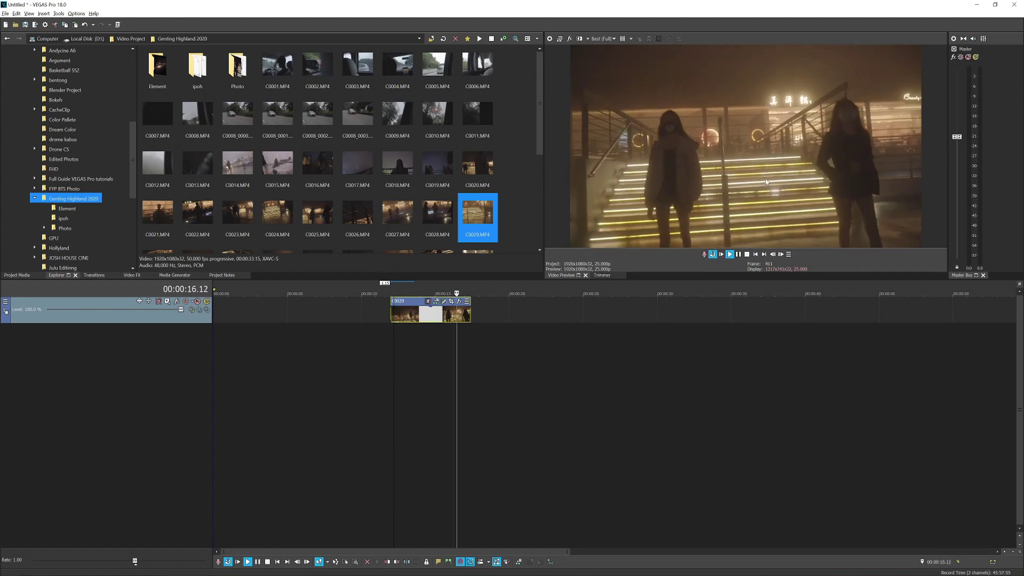
key("space")
Place two timeline markers on the C0029 clip, one at 00:00:13.12 and one at 00:00:14.14
left_click(401, 315)
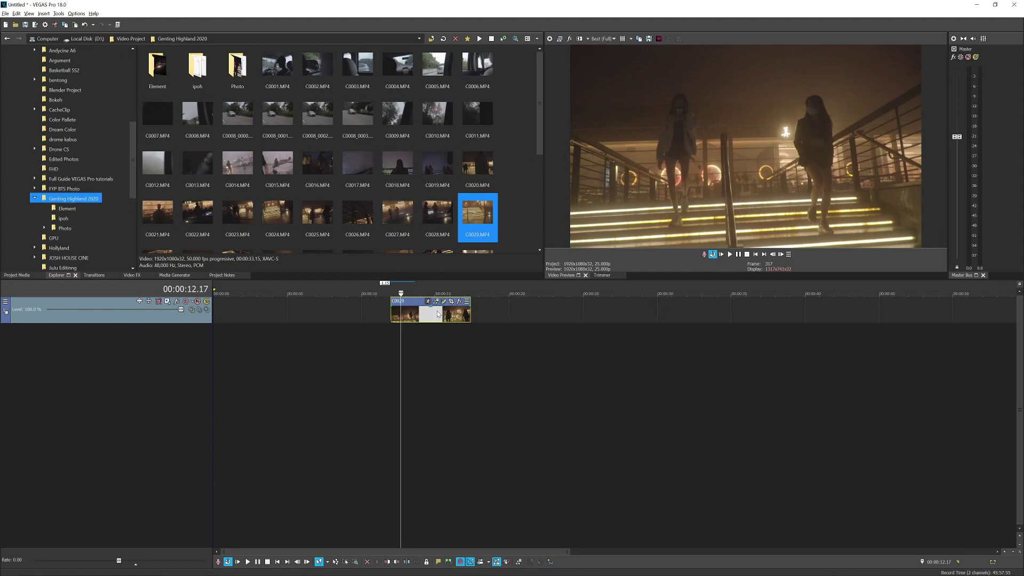
scroll(437, 313, "up", 4)
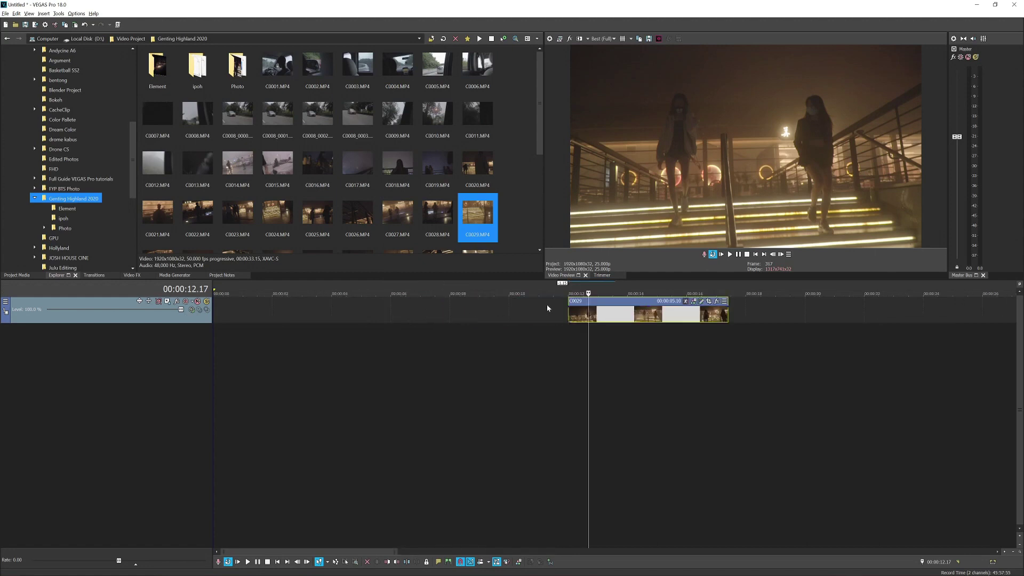
left_click_drag(359, 543, 388, 542)
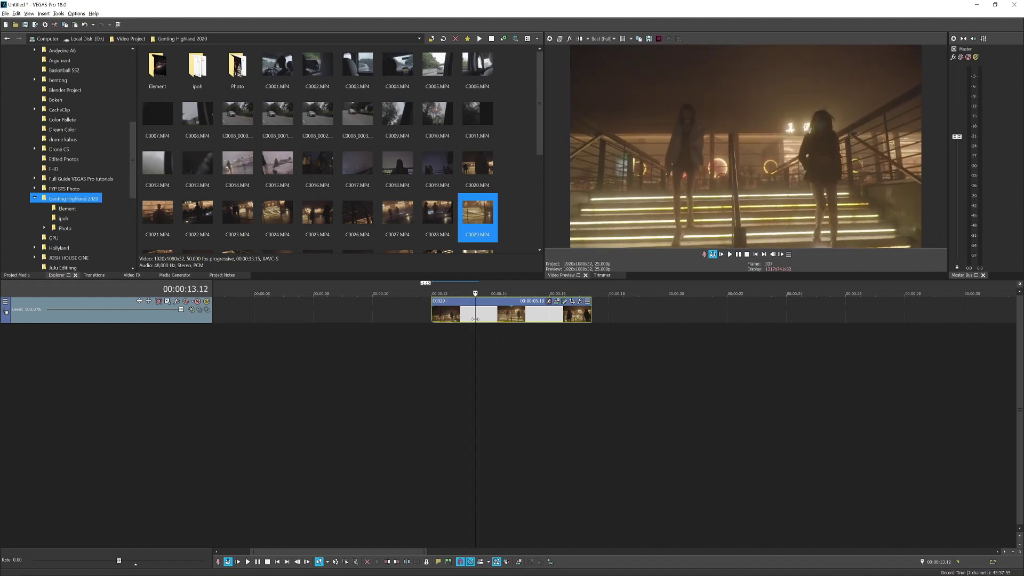
key("m")
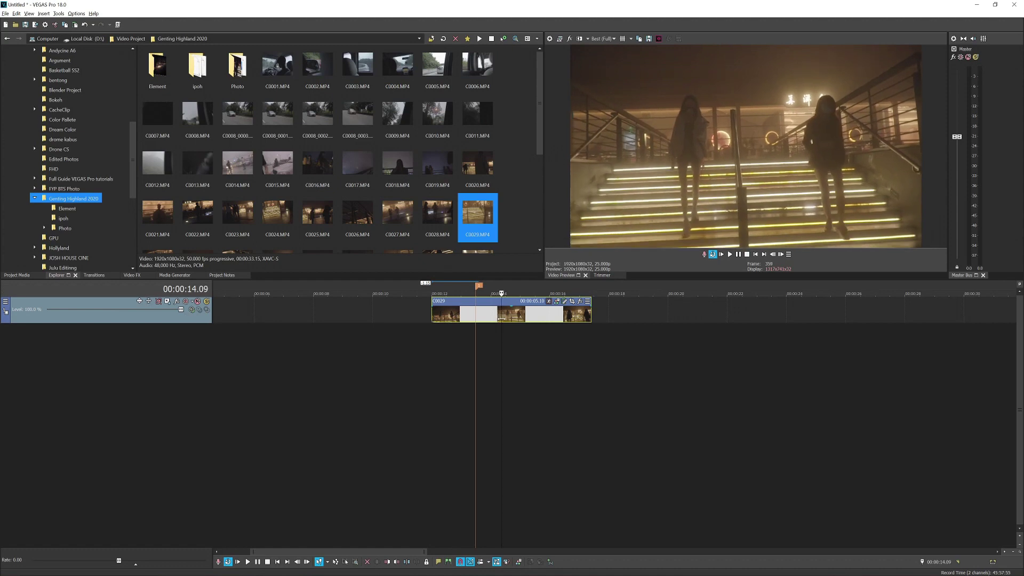
left_click_drag(520, 319, 507, 319)
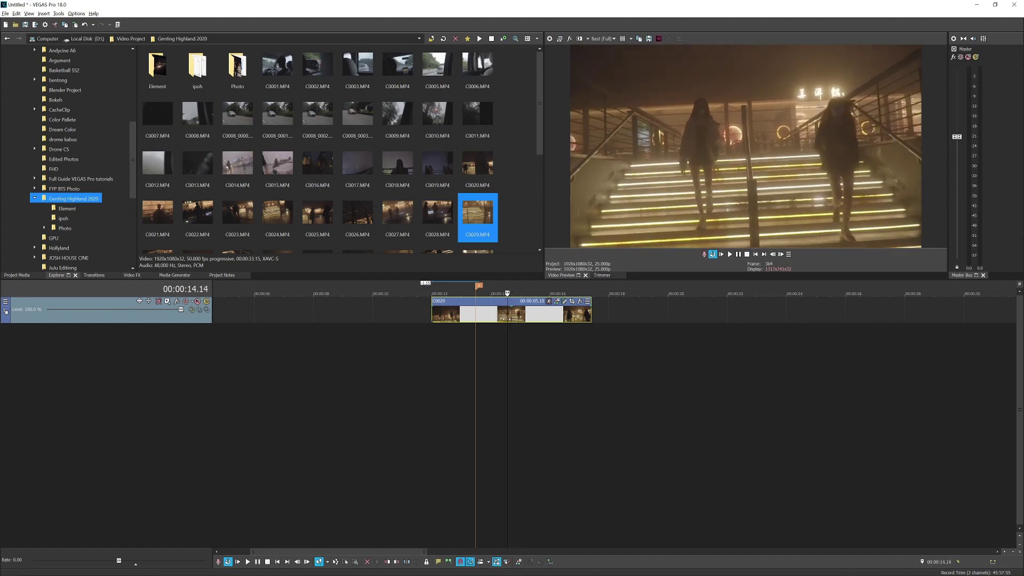
key("m")
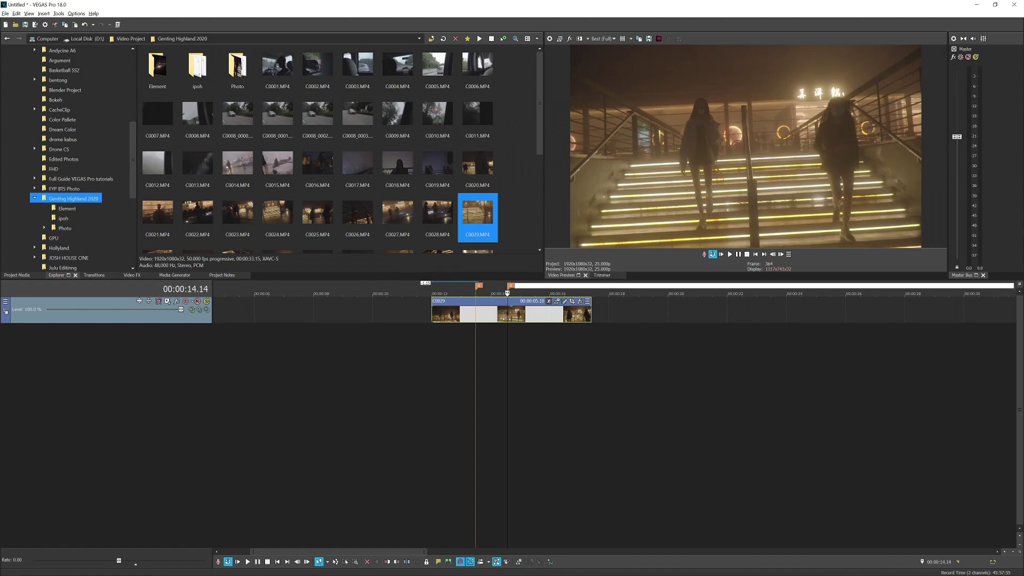
Duplicate the video track that holds the C0029 clip
left_click(484, 319)
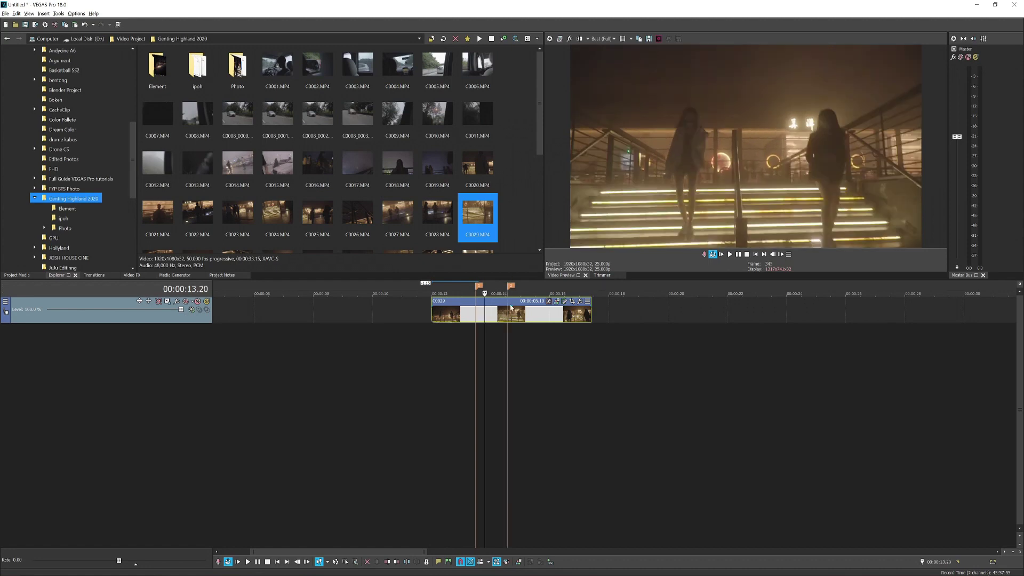
left_click(478, 287)
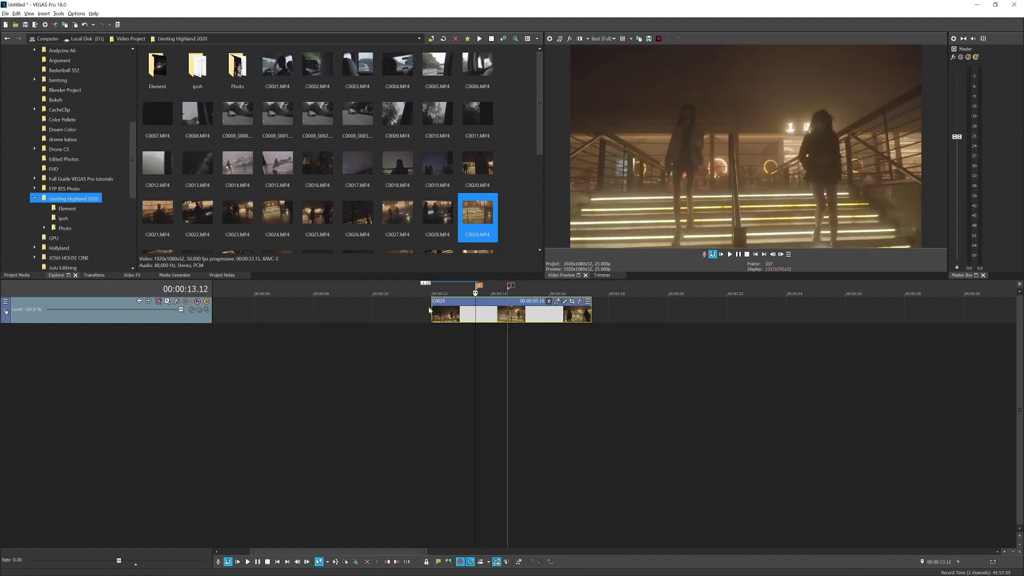
right_click(201, 324)
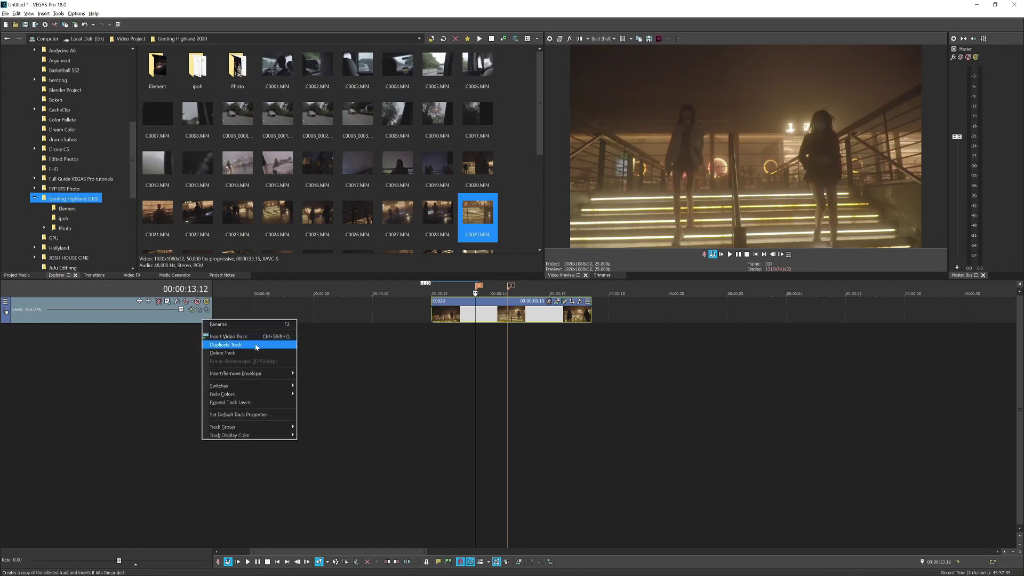
left_click(240, 337)
left_click(475, 309)
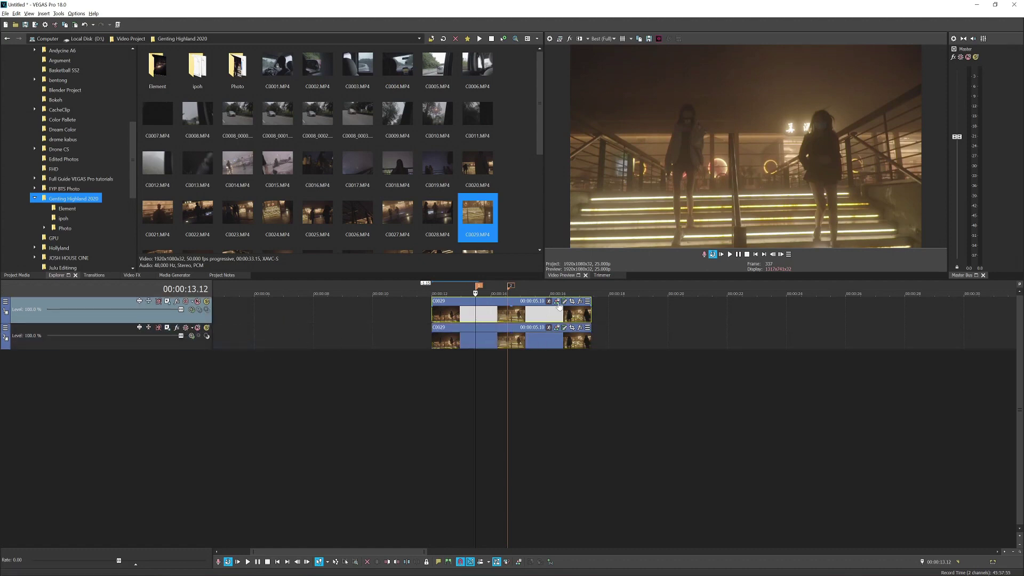
left_click(478, 332)
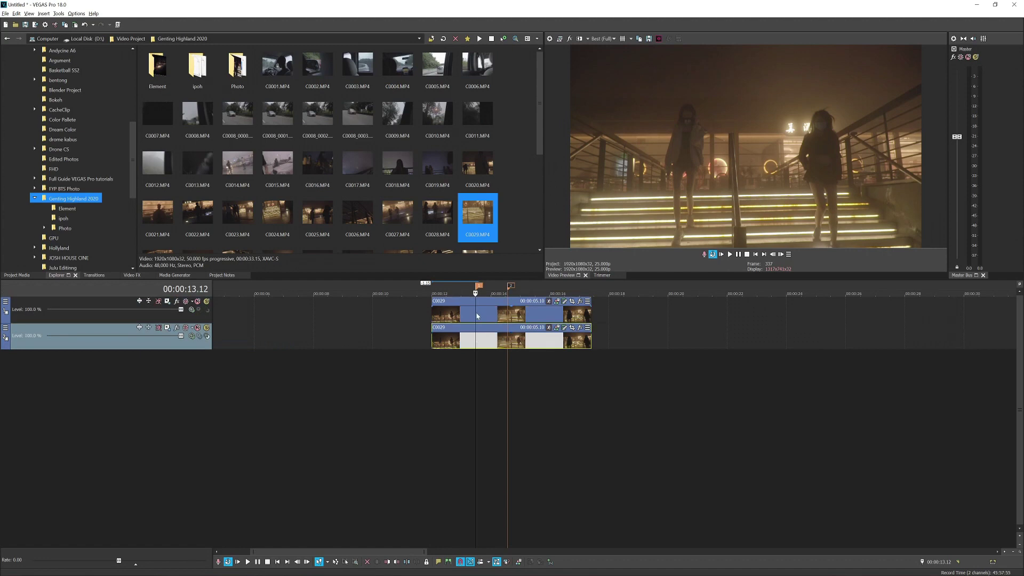
Split the upper-track C0029 clip at both markers, 00:00:13.12 and 00:00:14.14
left_click(475, 312)
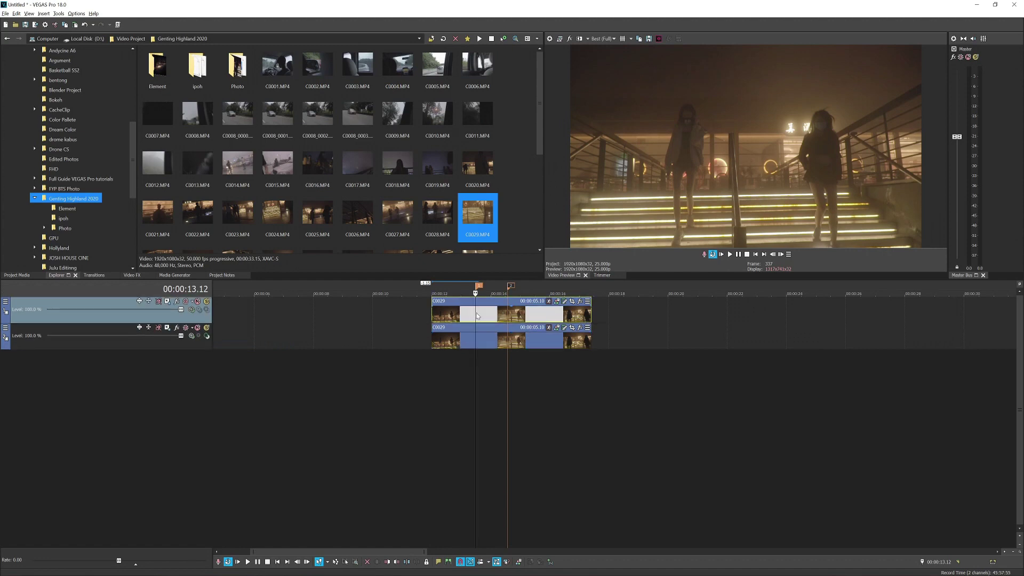
scroll(475, 312, "up", 2)
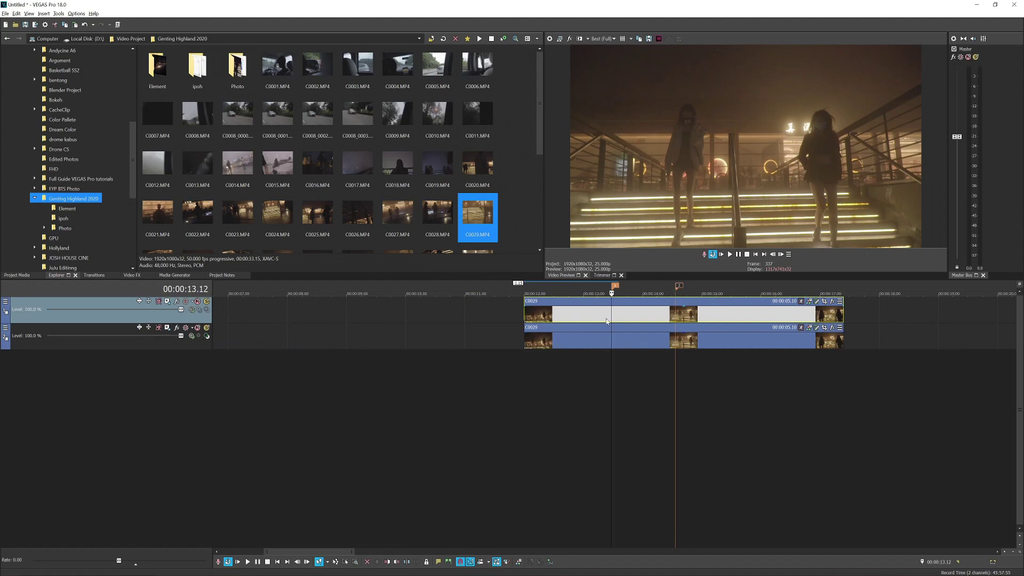
key("s")
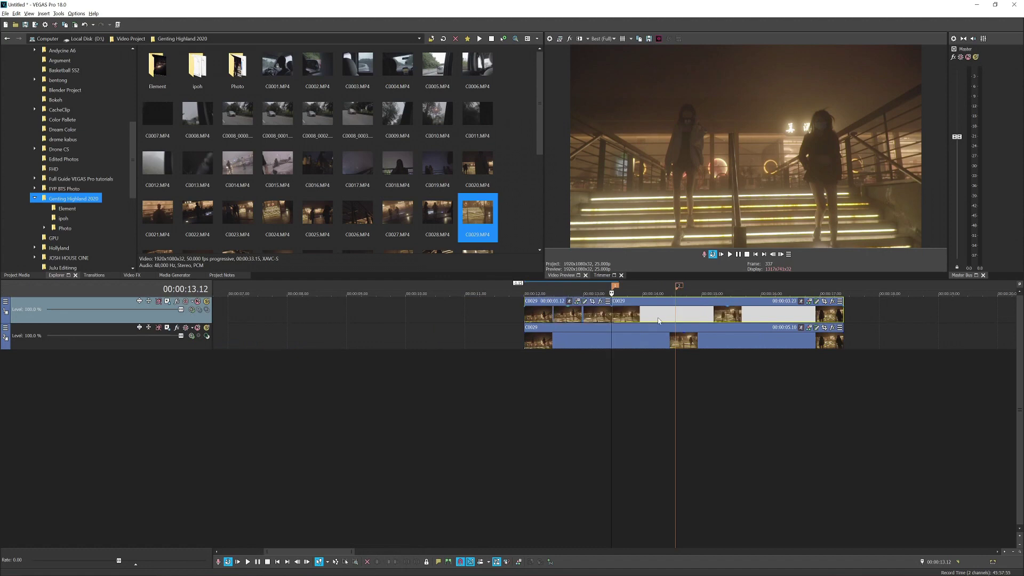
left_click(676, 315)
key("s")
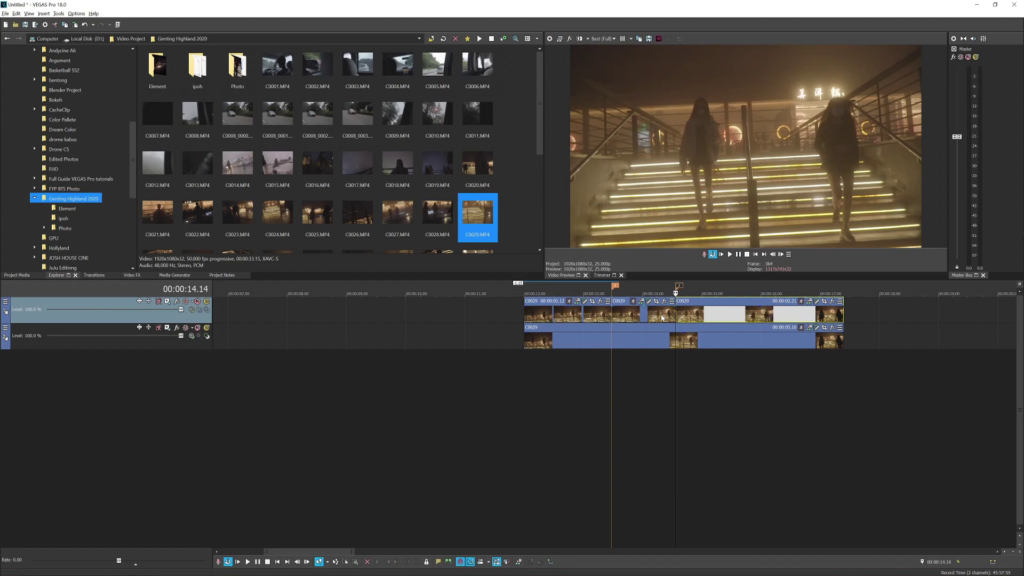
Split the upper-track clip again two frames after the first marker, at 00:00:13.14
left_click(613, 293)
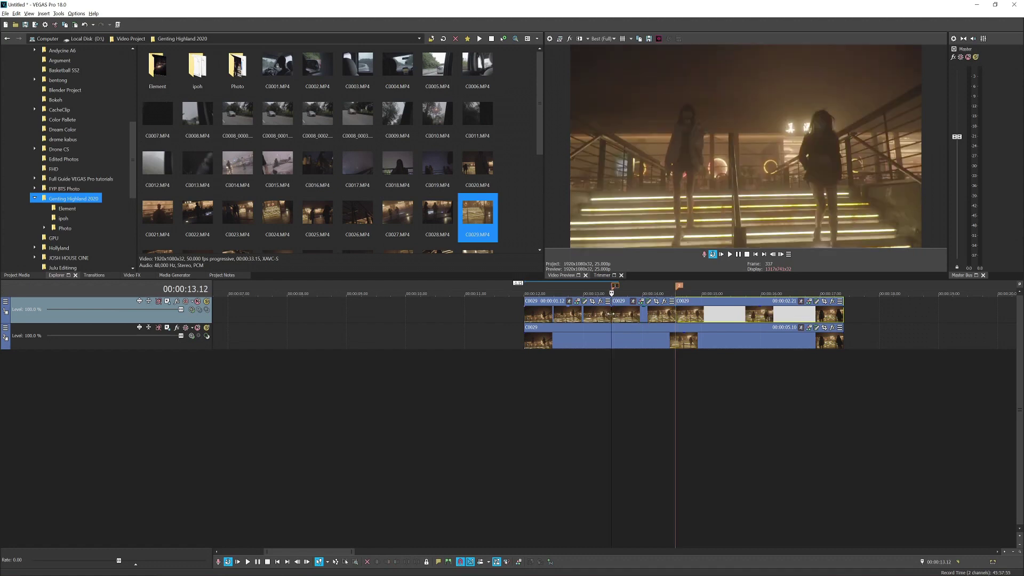
left_click(610, 314)
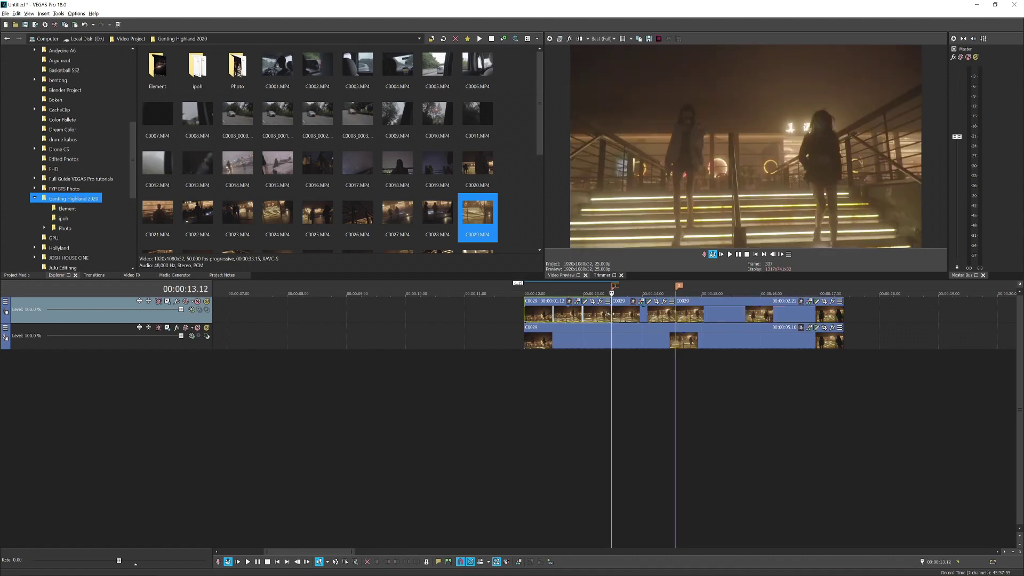
key("Right")
key("Right")
scroll(631, 329, "up", 3)
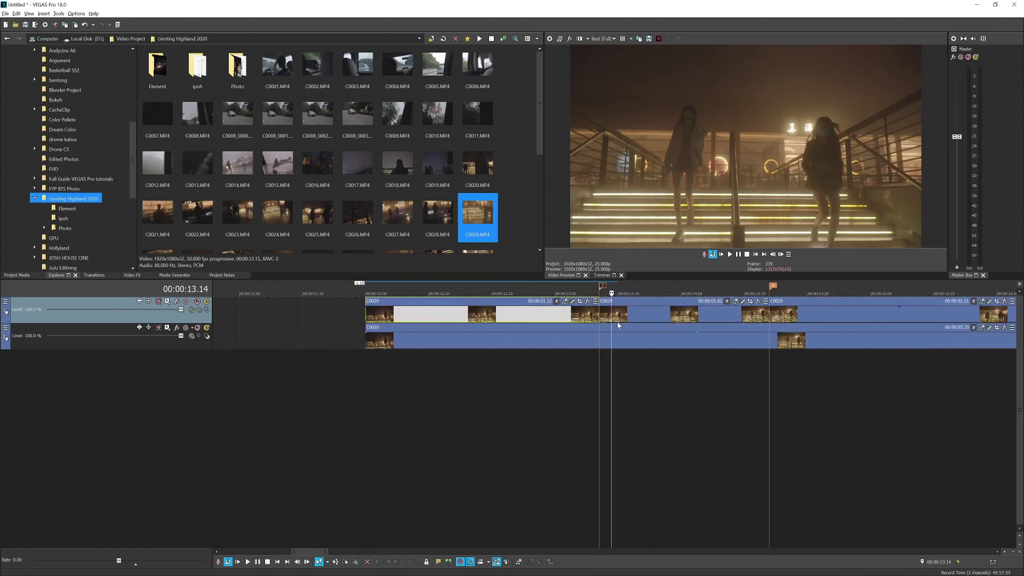
left_click(611, 316)
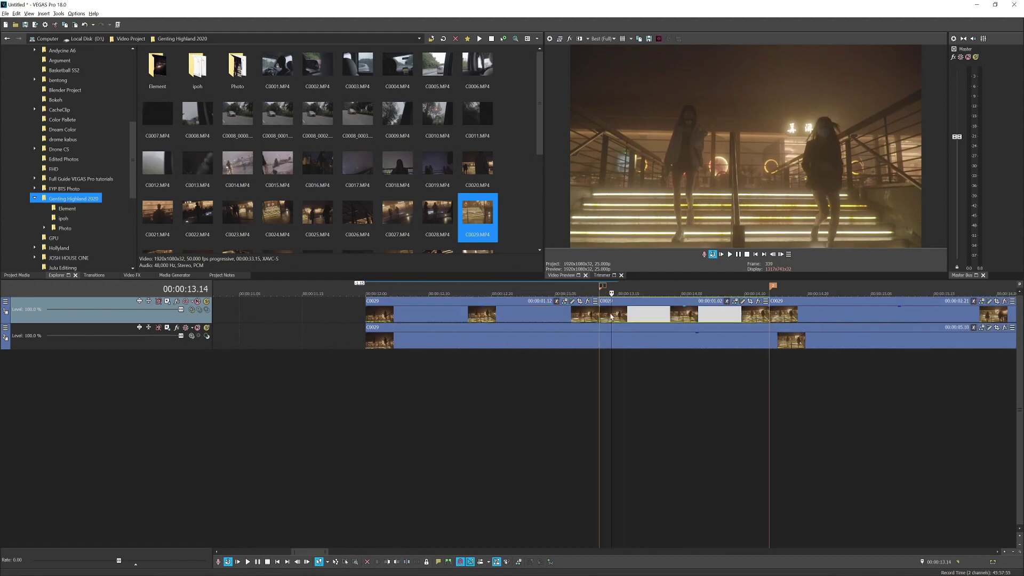
key("s")
Split the upper-track clip again two frames after the second marker, at 00:00:14.16
left_click(767, 312)
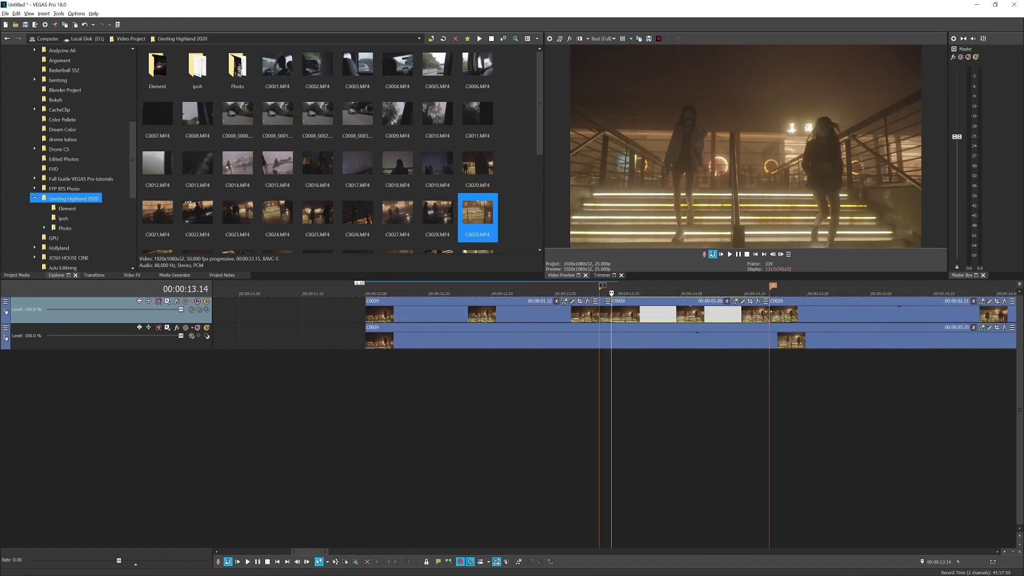
key("Right")
key("Right")
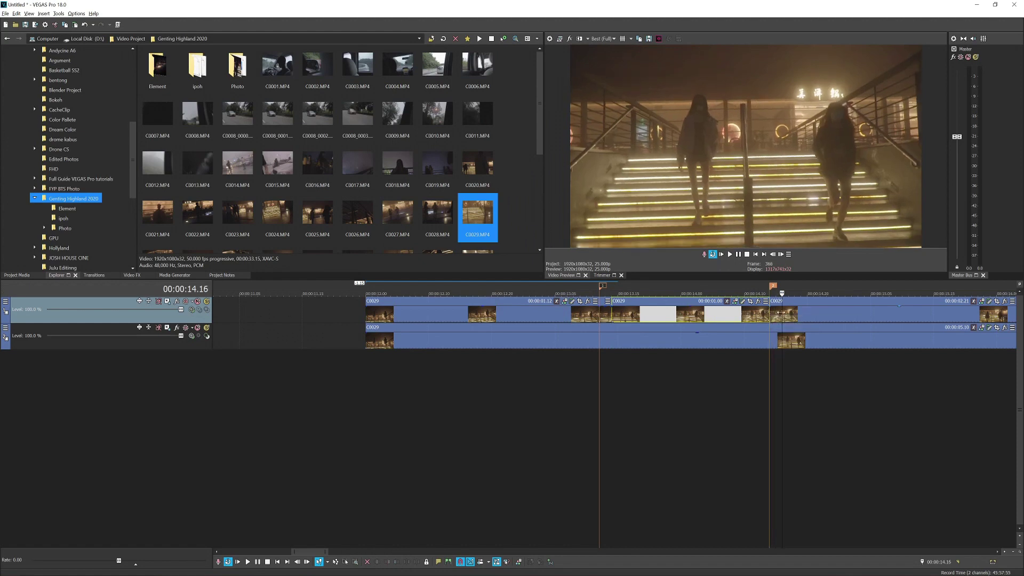
left_click(782, 314)
key("s")
Delete the three long pieces on the upper track, keeping only the two-frame pieces at the markers
scroll(773, 318, "down", 1)
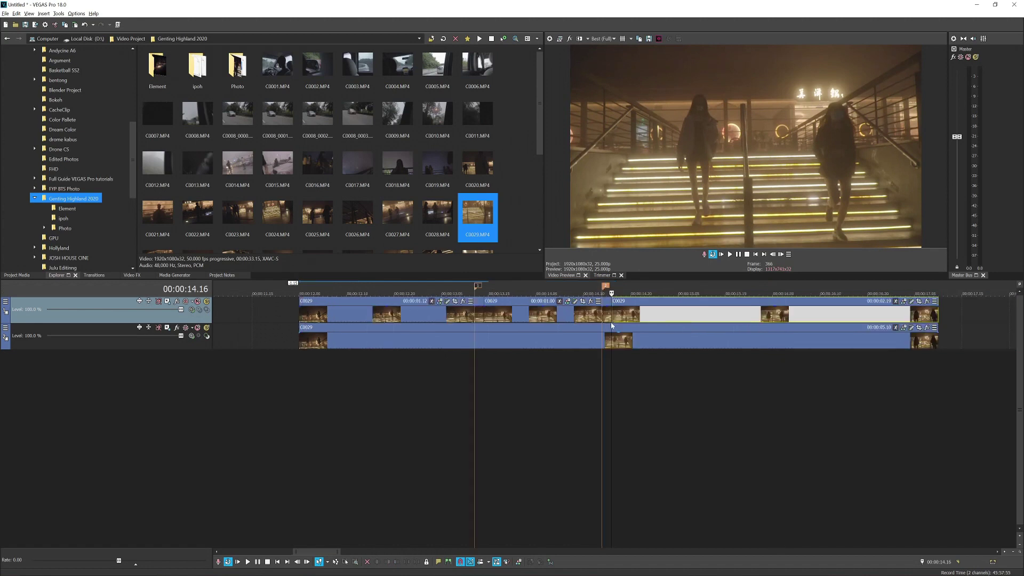
left_click(451, 319)
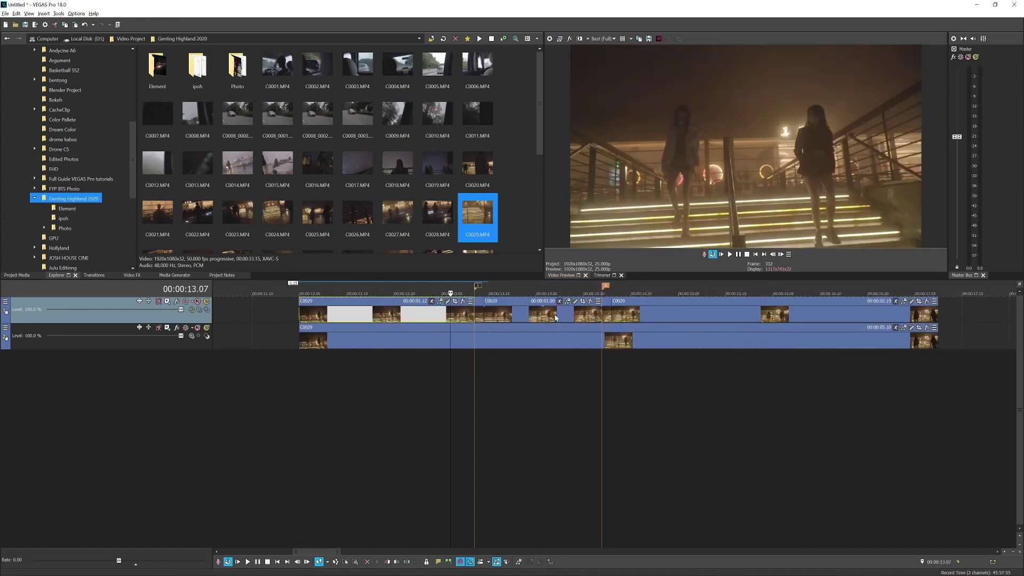
left_click(653, 316, "ctrl")
key("Delete")
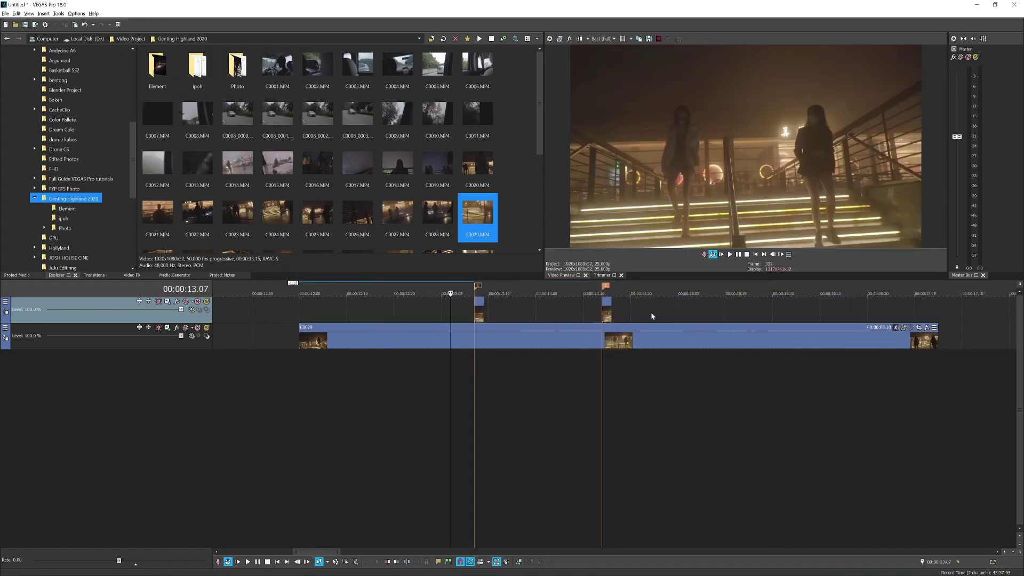
Inspect the two short pieces at the markers on the upper track
left_click(420, 317)
left_click(478, 315)
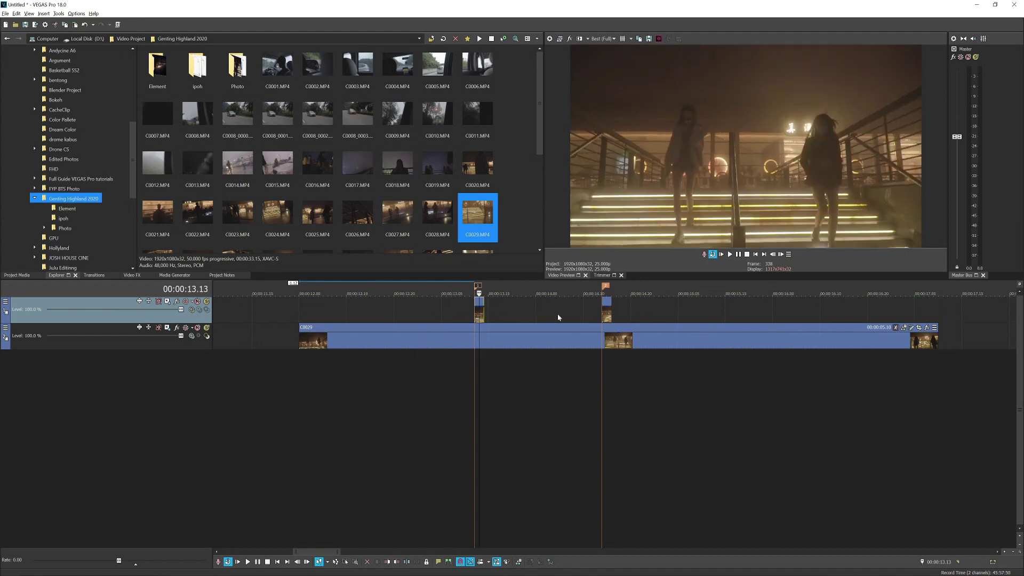
left_click(606, 318)
left_click(484, 317)
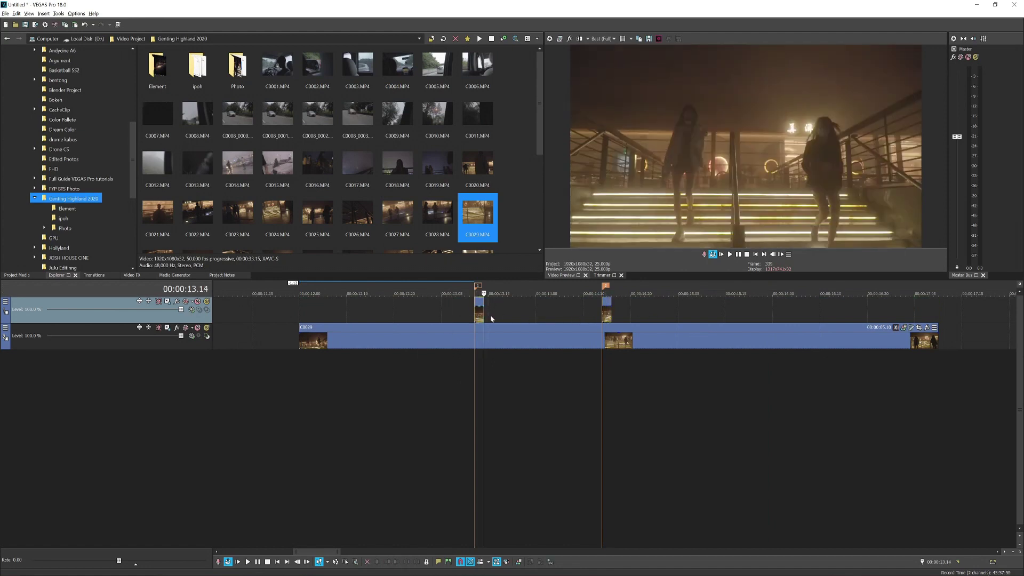
left_click(607, 316)
left_click(479, 319)
left_click(607, 317)
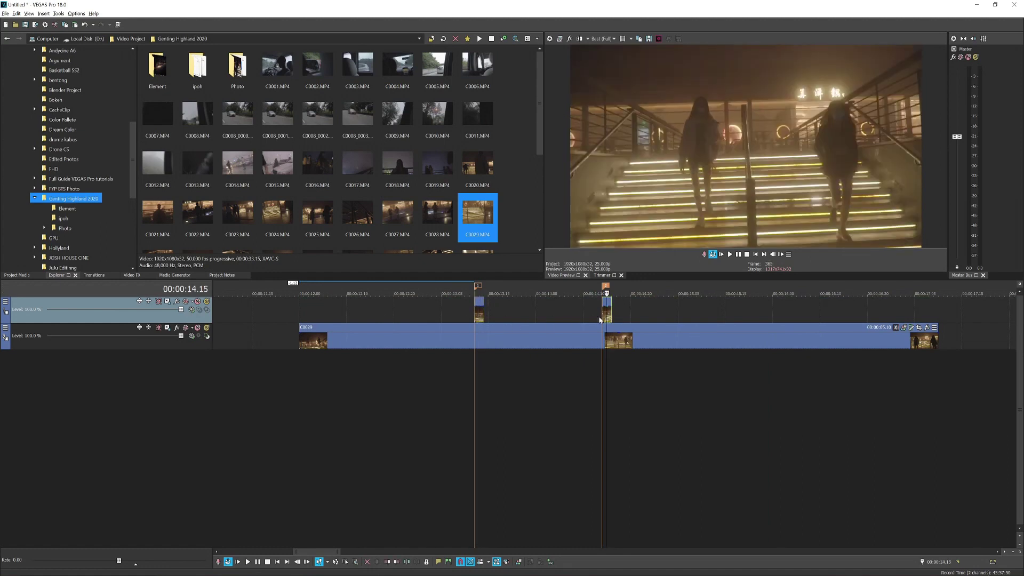
left_click(474, 318)
scroll(621, 317, "up", 3)
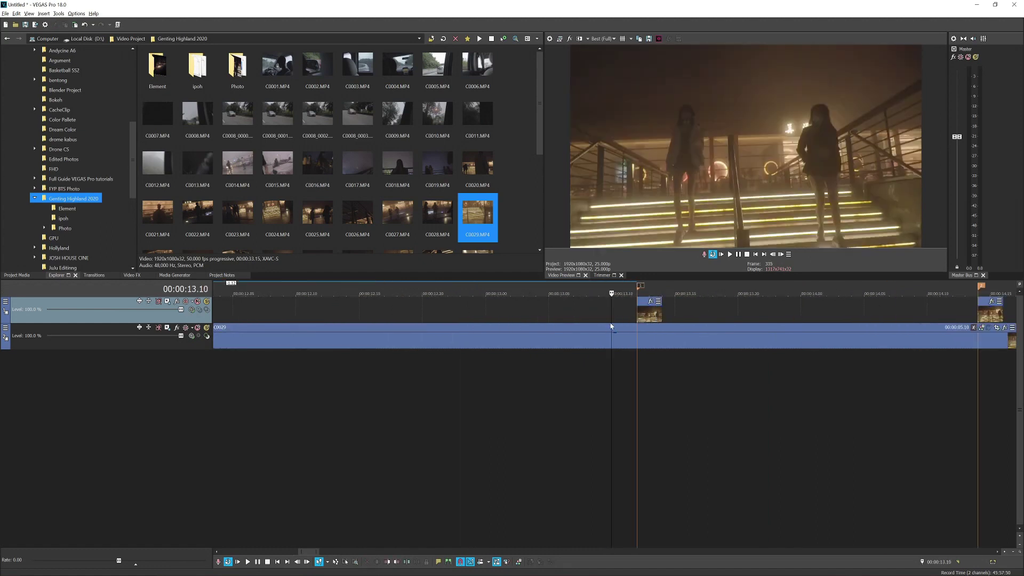
scroll(608, 328, "down", 2)
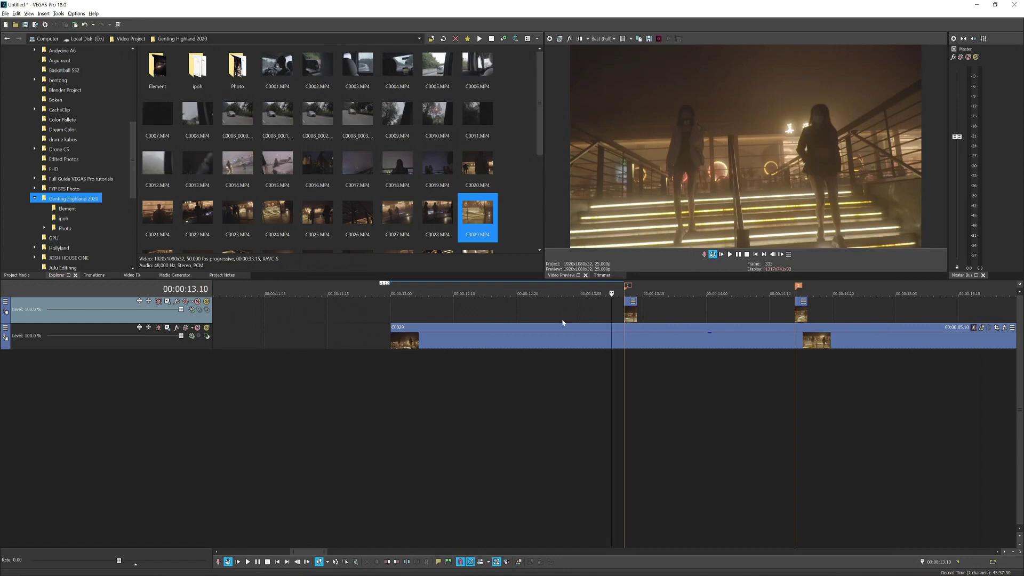
Apply the Color Curves effect with its default preset to the short upper-track piece at the first marker
left_click(130, 275)
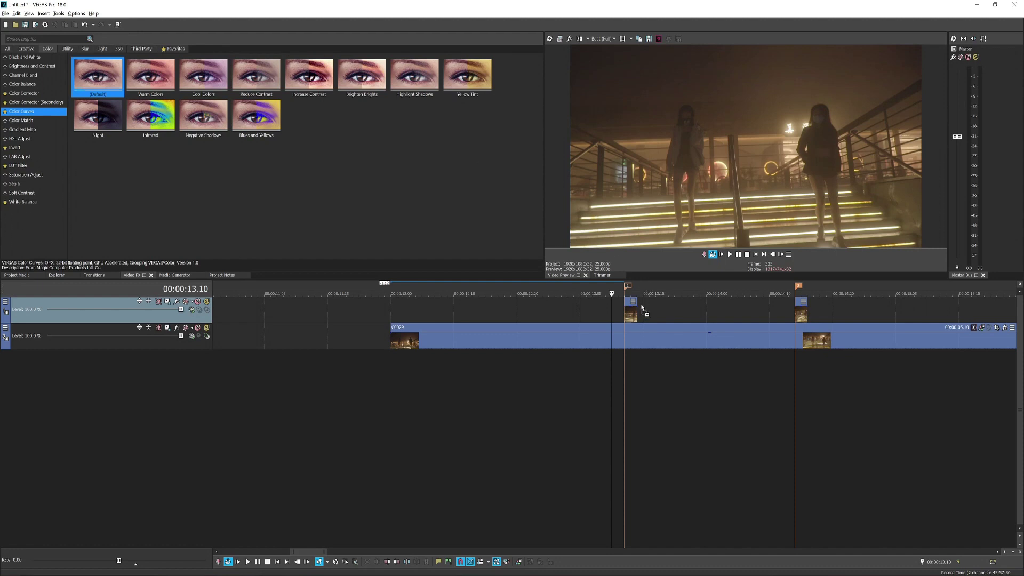
left_click_drag(632, 314, 631, 314)
scroll(632, 314, "up", 3)
Raise the shadow end of the RGB curve in Color Curves to brighten the short piece at the first marker, and close the effect window
left_click(666, 319)
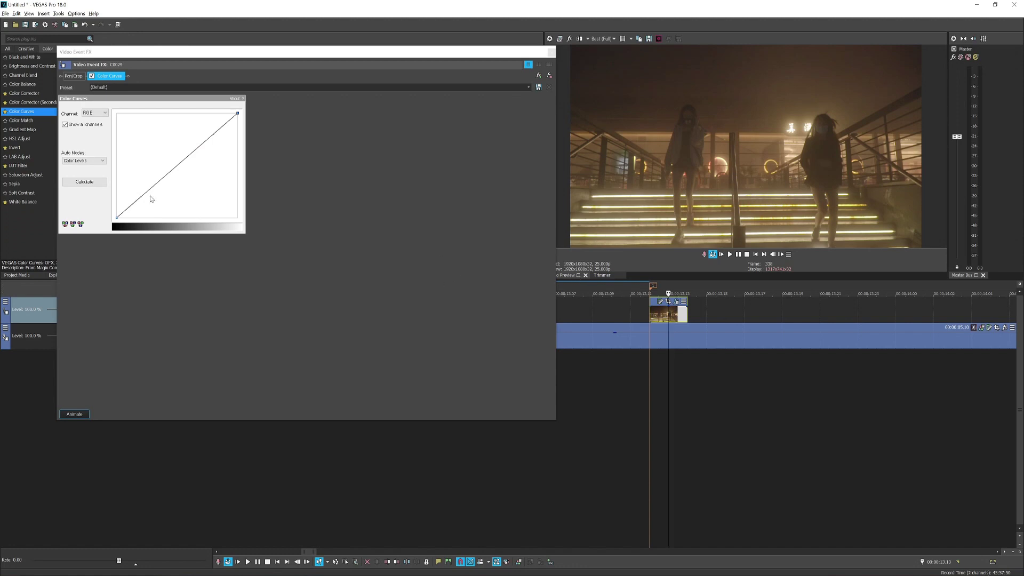
left_click_drag(142, 195, 141, 184)
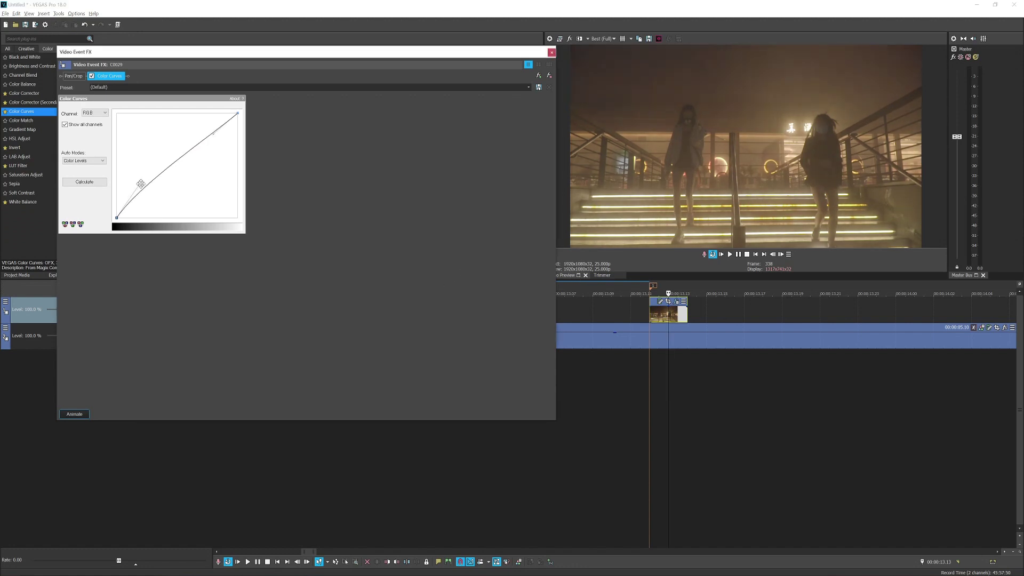
left_click_drag(140, 181, 138, 181)
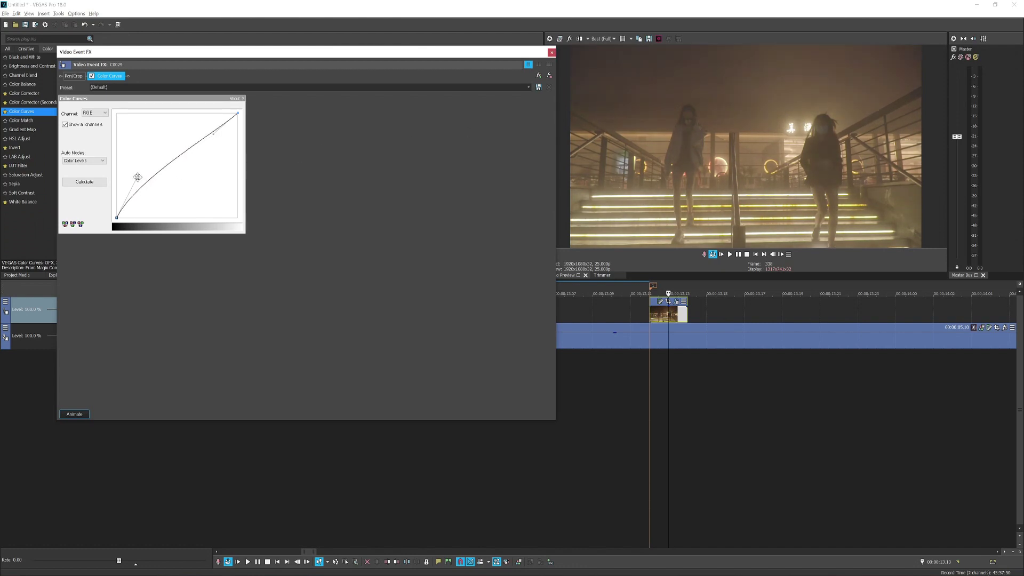
left_click(552, 51)
scroll(651, 309, "down", 3)
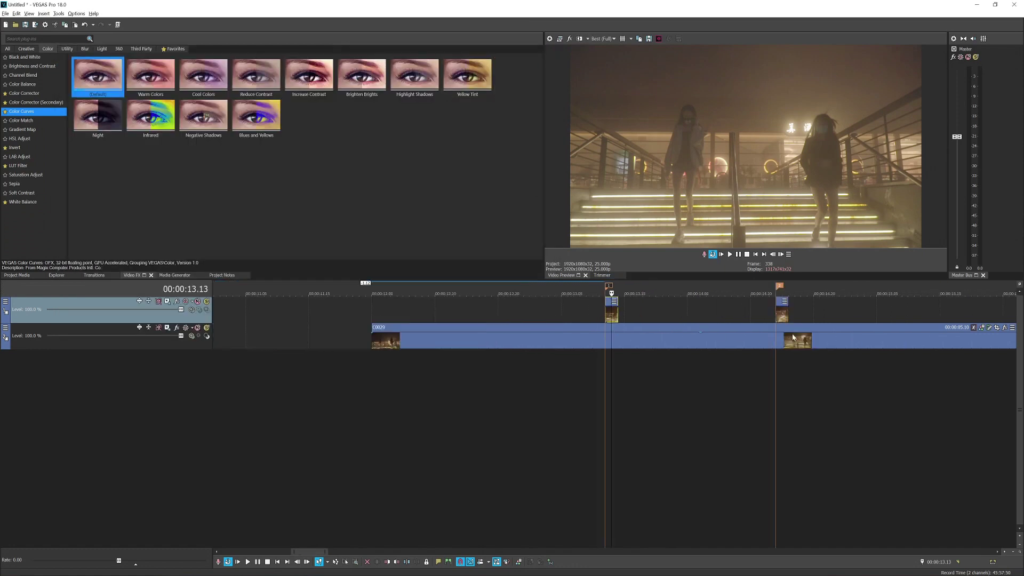
Copy the short piece at the first marker and paste its event attributes onto the piece at the second marker
right_click(610, 317)
left_click(648, 345)
left_click(782, 310)
scroll(782, 310, "up", 6)
right_click(634, 318)
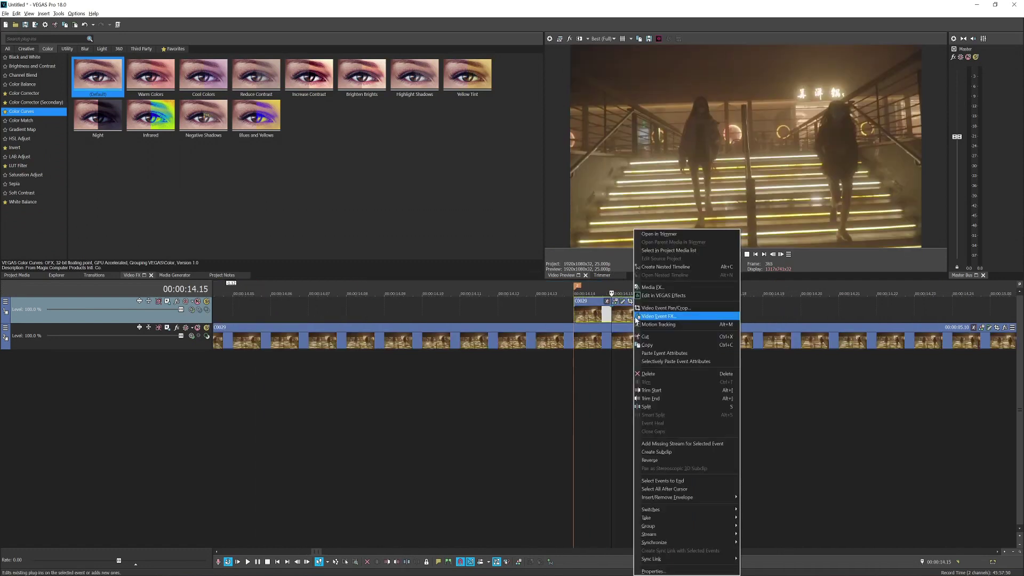
left_click(688, 353)
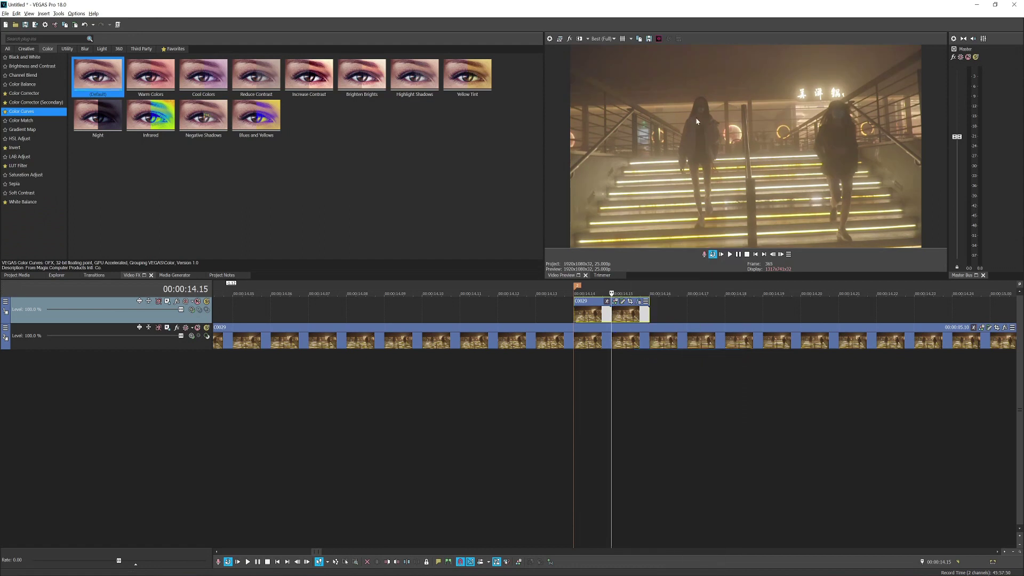
Open Event Pan/Crop for the short piece at the first marker and enable its mask from the first frame
scroll(502, 303, "down", 4)
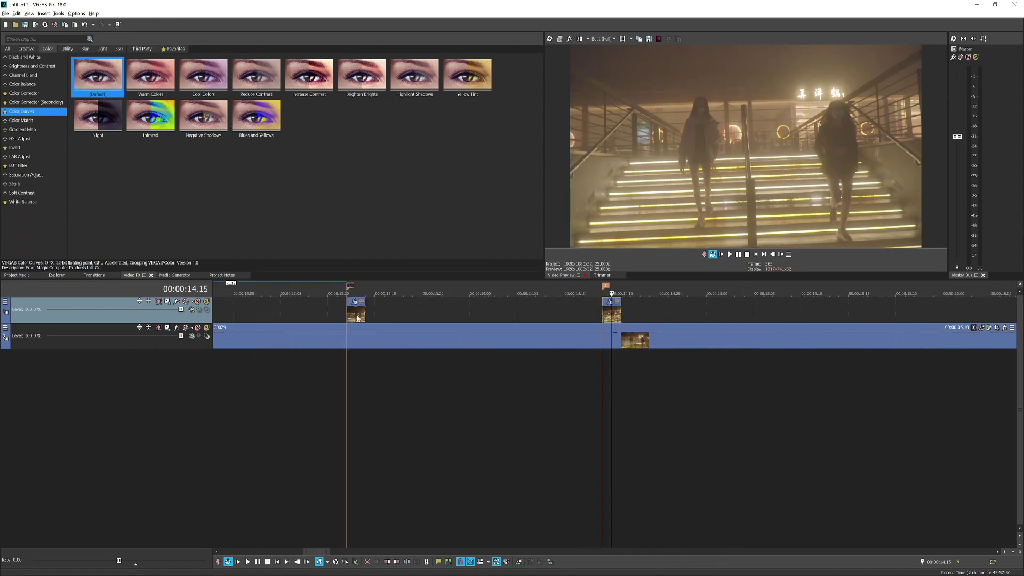
left_click(357, 318)
scroll(611, 312, "up", 4)
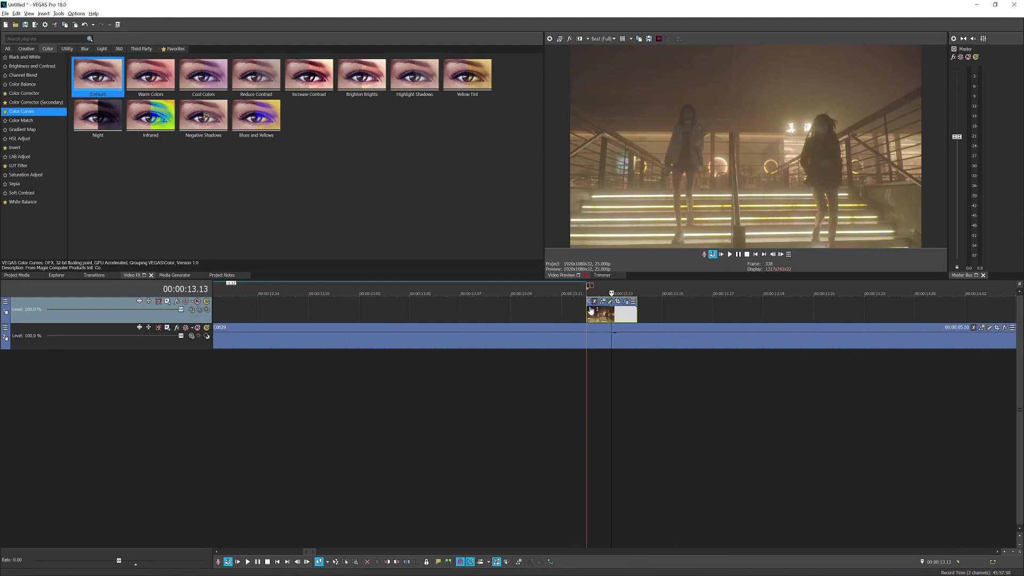
scroll(590, 310, "up", 1)
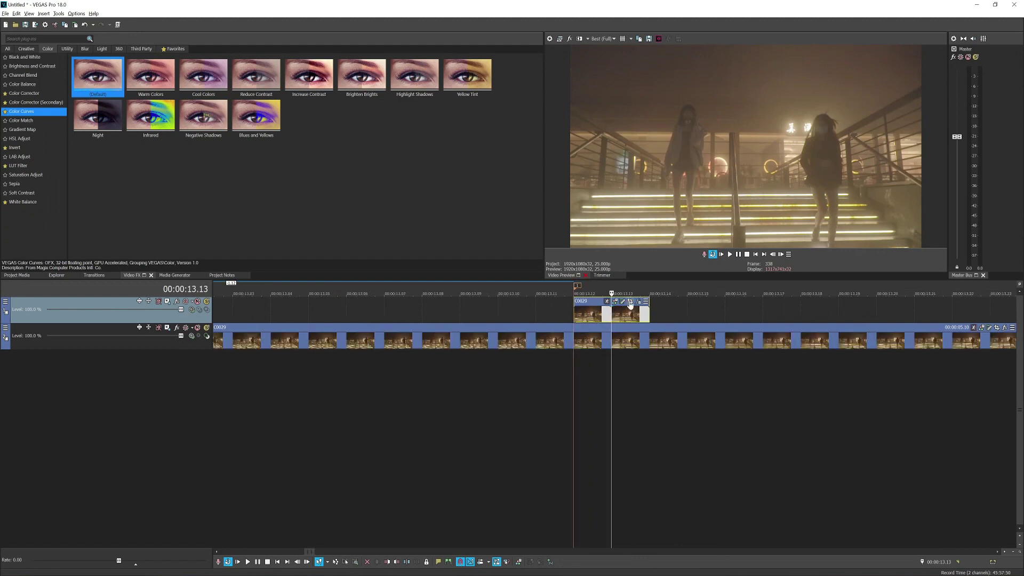
left_click(628, 303)
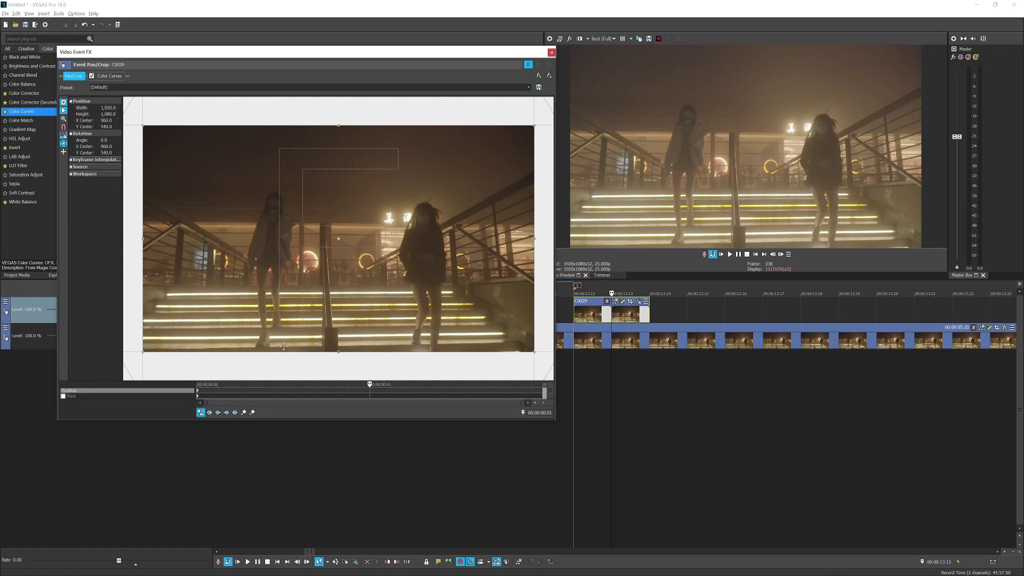
left_click(198, 399)
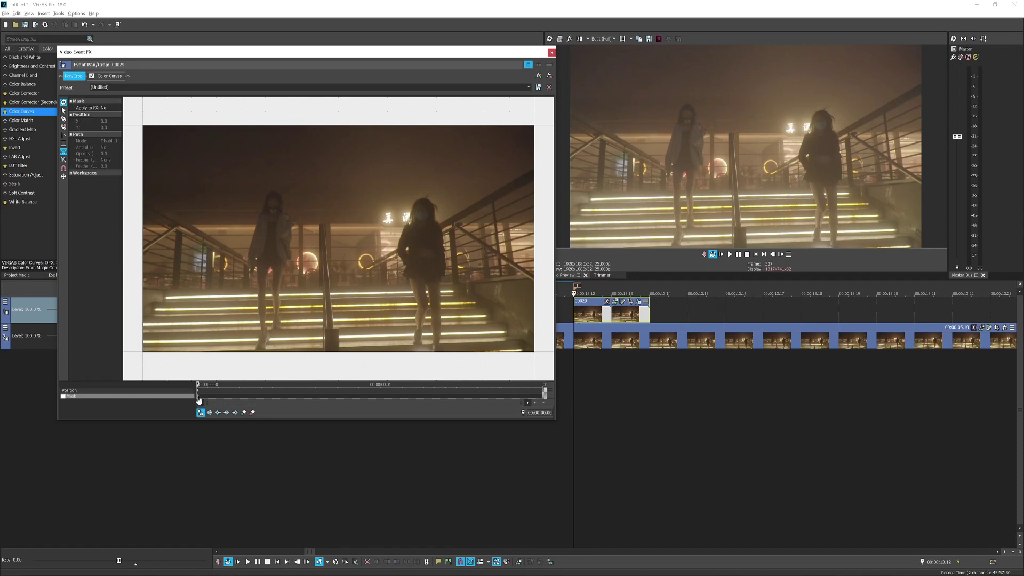
left_click(62, 396)
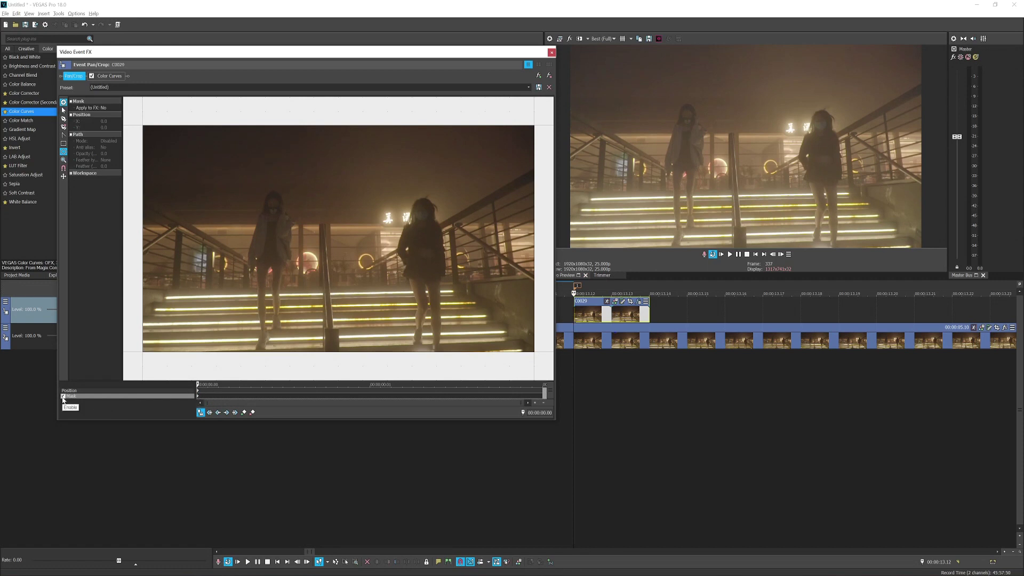
Draw a wide oval mask across the upper edge of the frame, widen it, and centre it at about X 910, Y 64
left_click(63, 153)
left_click_drag(199, 114, 475, 169)
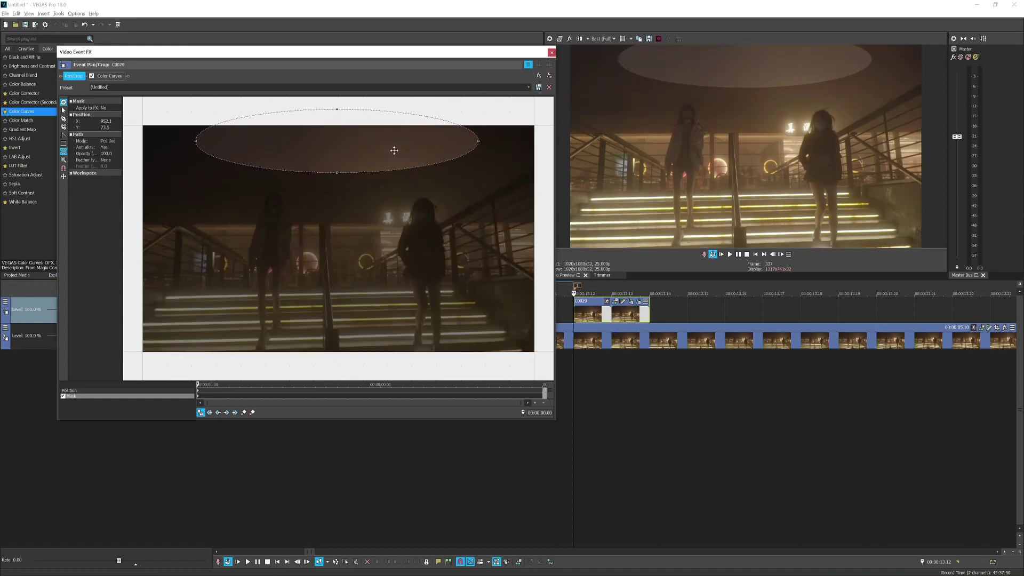
left_click_drag(392, 146, 385, 148)
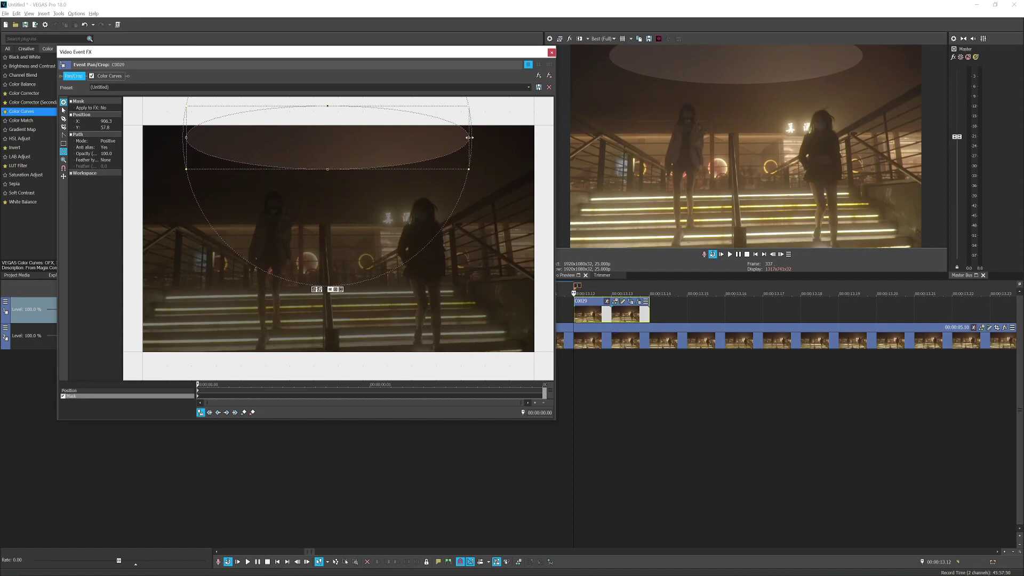
left_click_drag(468, 137, 500, 137)
left_click_drag(462, 143, 412, 148)
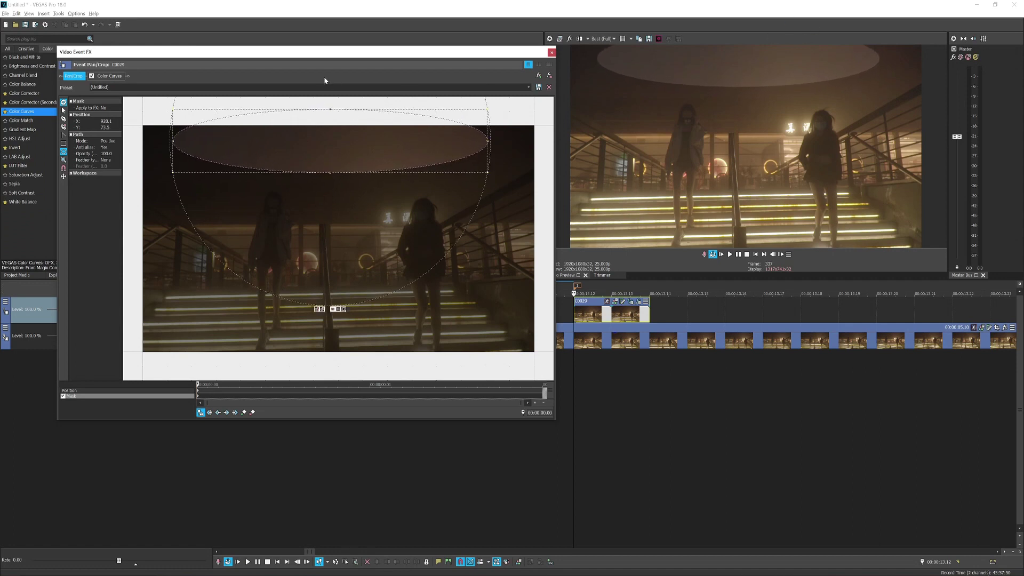
left_click_drag(349, 57, 340, 57)
left_click_drag(338, 136, 336, 134)
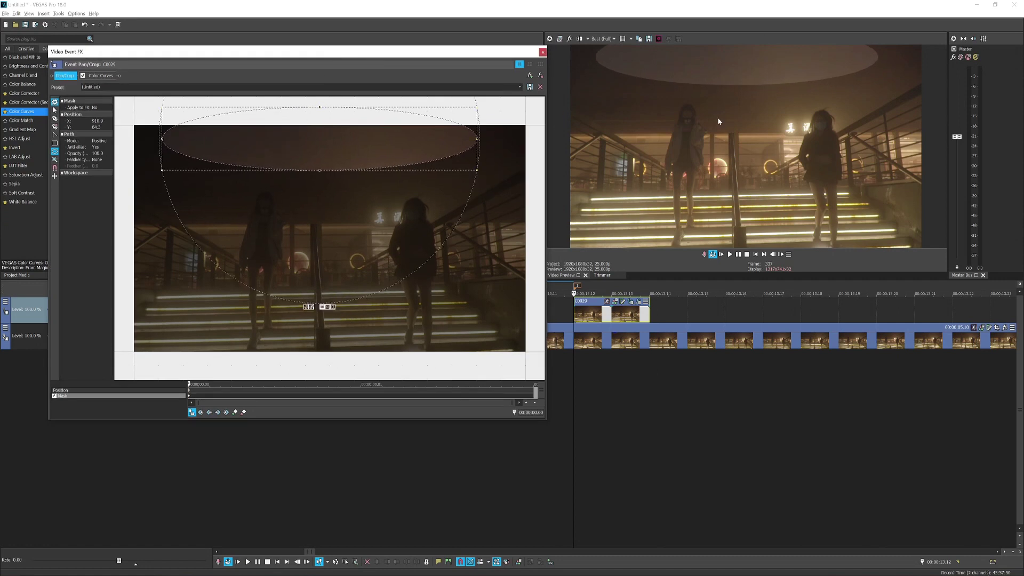
Set the oval mask's feather type to Both and its feather amount to 30
left_click(106, 160)
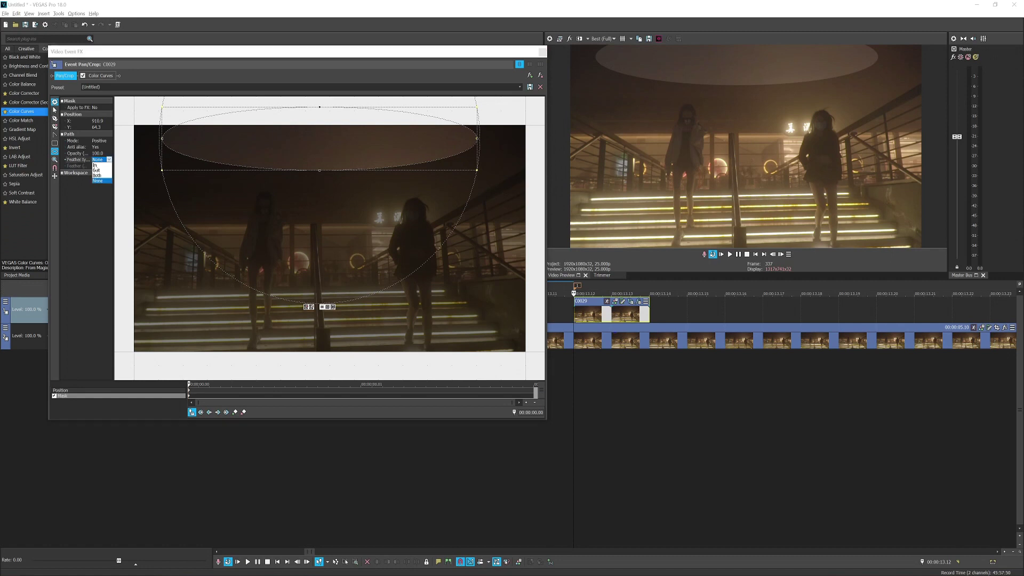
left_click(99, 176)
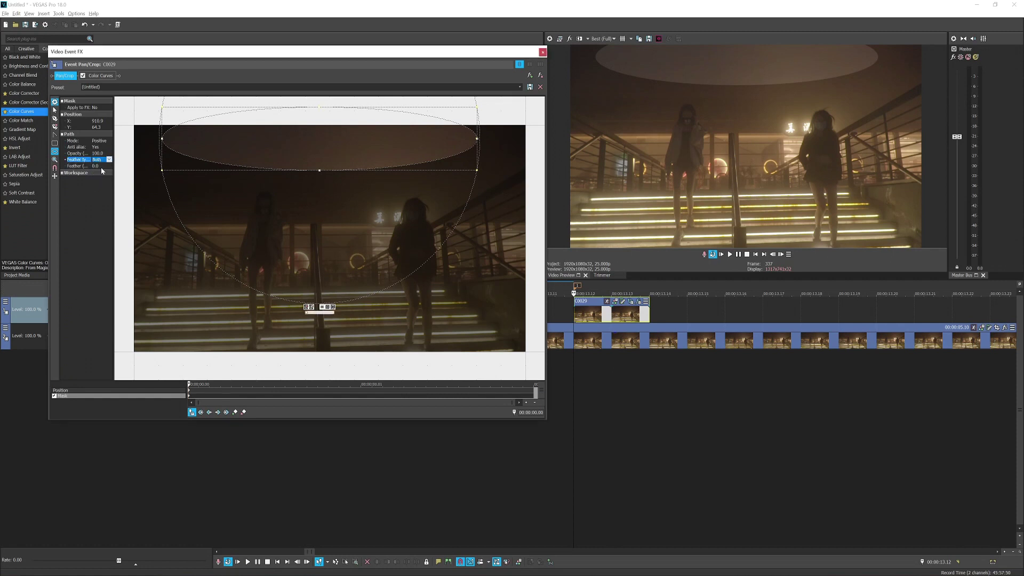
left_click(97, 166)
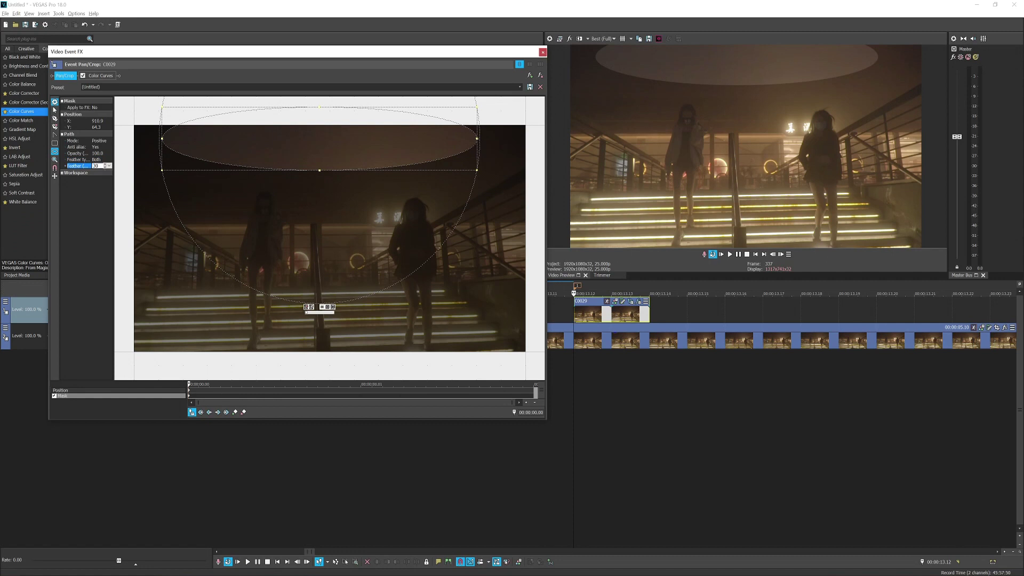
key("Return")
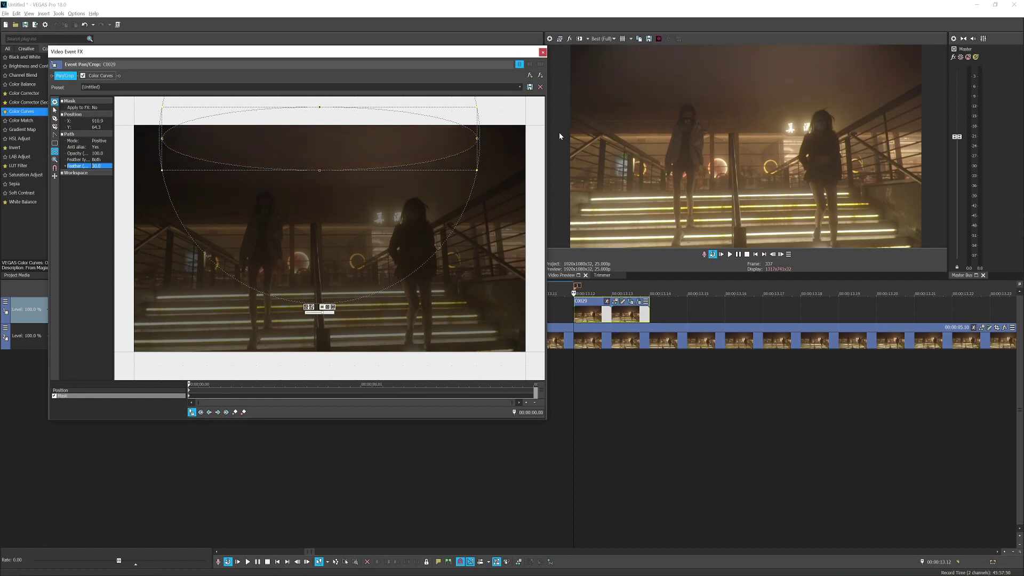
On the piece's second frame, move the oval mask to the frame's upper-left corner and shrink it, centred at about X 143, Y 134
left_click(189, 384)
left_click_drag(248, 384, 329, 384)
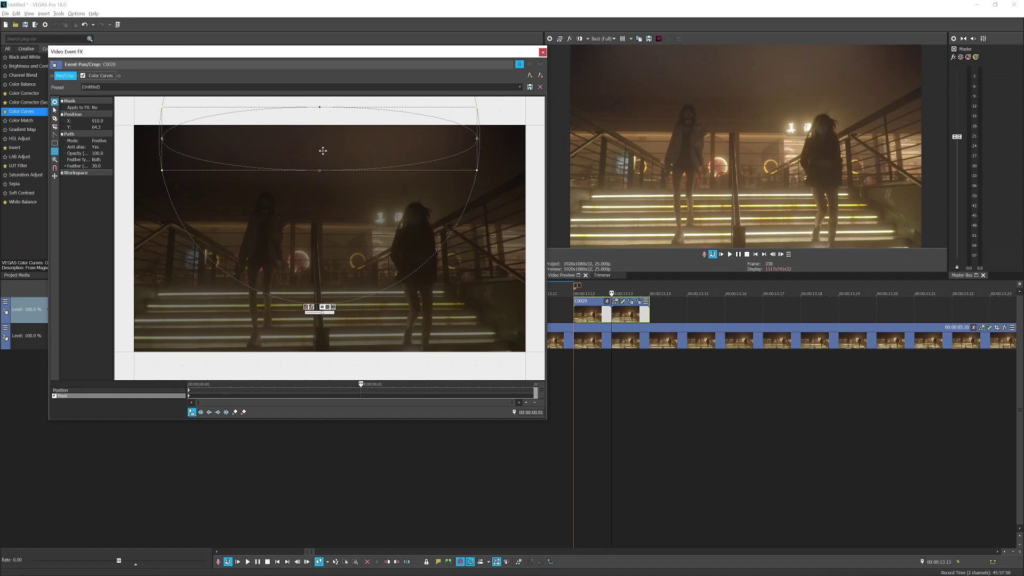
left_click_drag(316, 150, 172, 165)
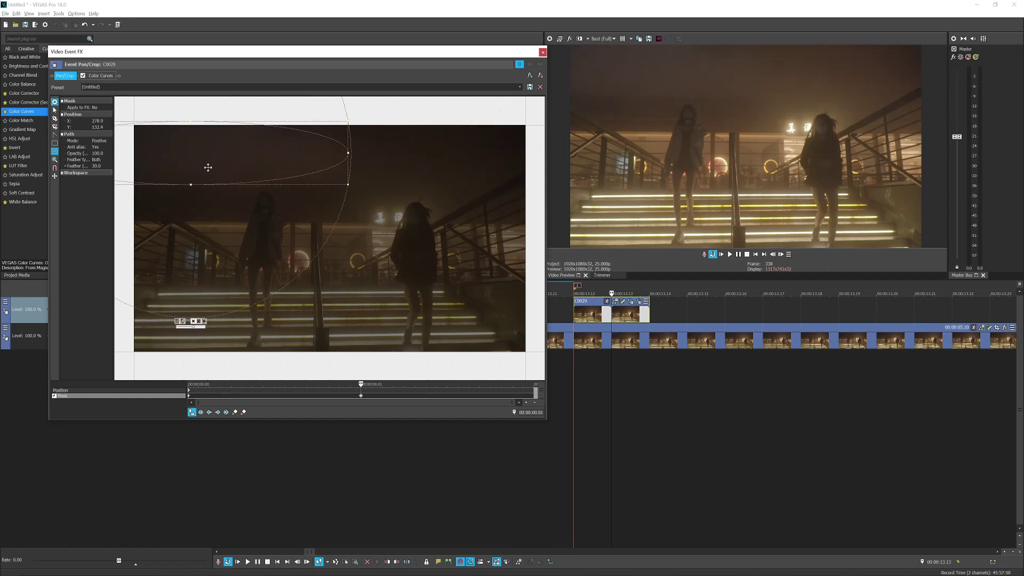
scroll(279, 206, "down", 2)
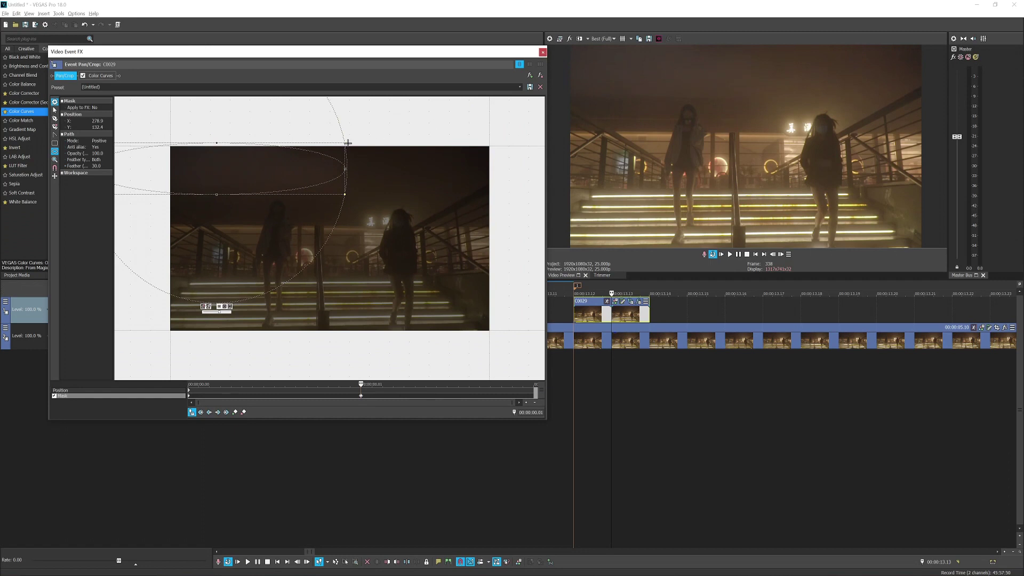
left_click_drag(345, 142, 245, 170)
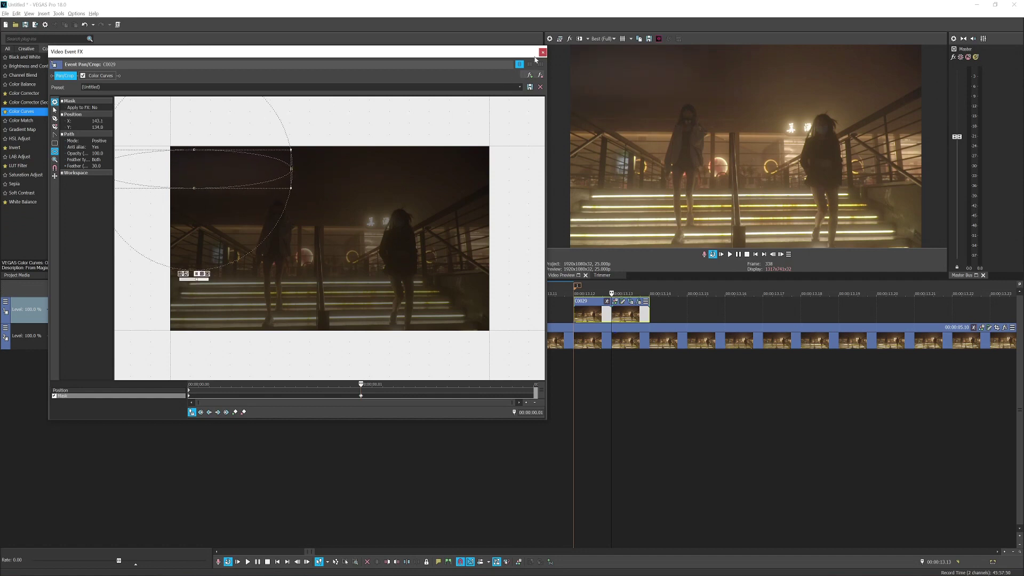
left_click(542, 52)
Play and step frame by frame across the first marker to examine the masked light flicker
scroll(555, 310, "down", 3)
left_click(516, 312)
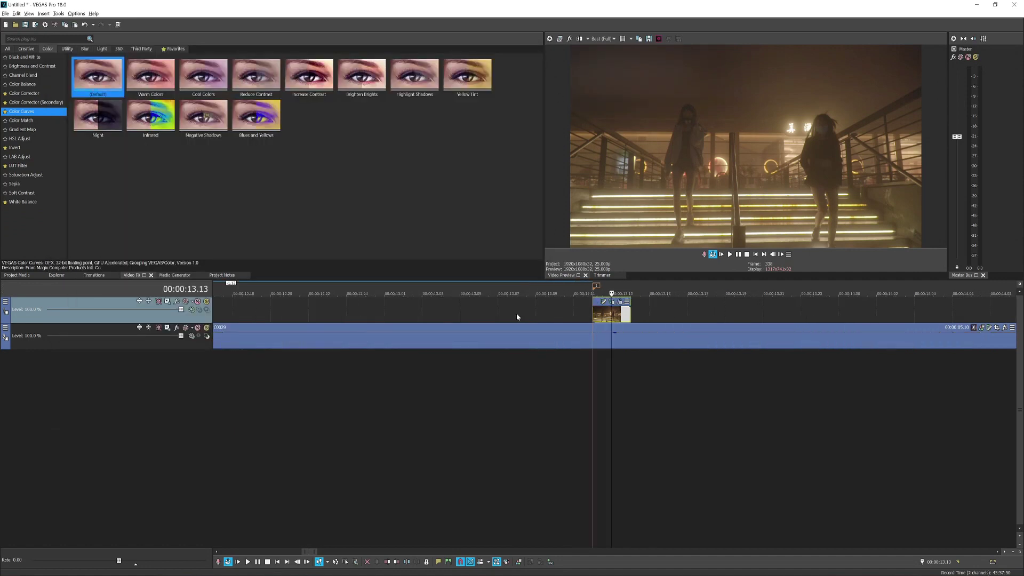
key("space")
key("space")
key("Right")
key("Right")
key("Right")
key("Right")
key("Right")
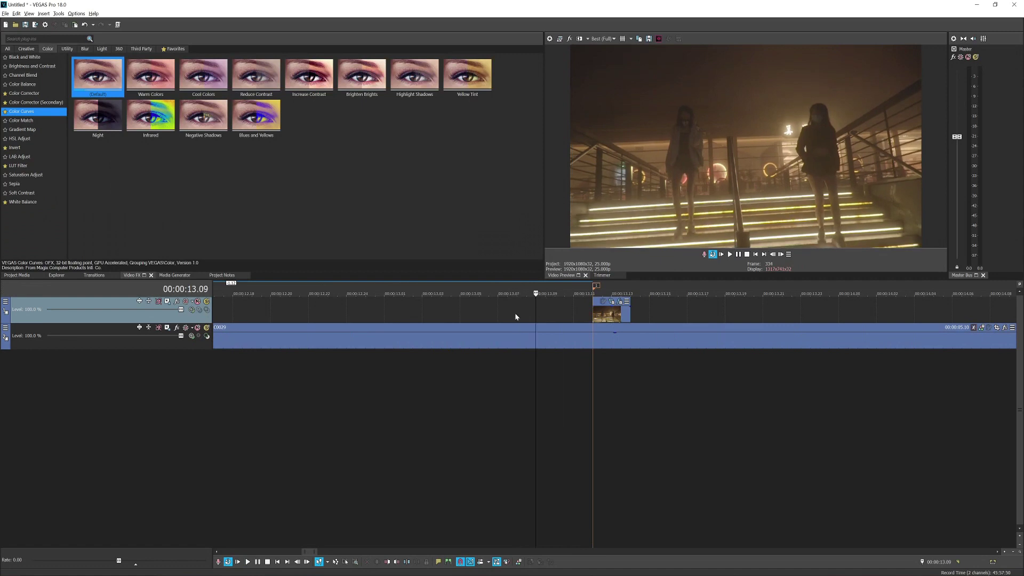
key("Right")
key("Right")
key("Left")
key("Left")
key("Left")
key("Left")
key("Right")
key("Right")
key("Right")
key("Left")
key("Left")
key("Left")
key("Left")
key("Right")
key("Right")
key("Right")
key("Right")
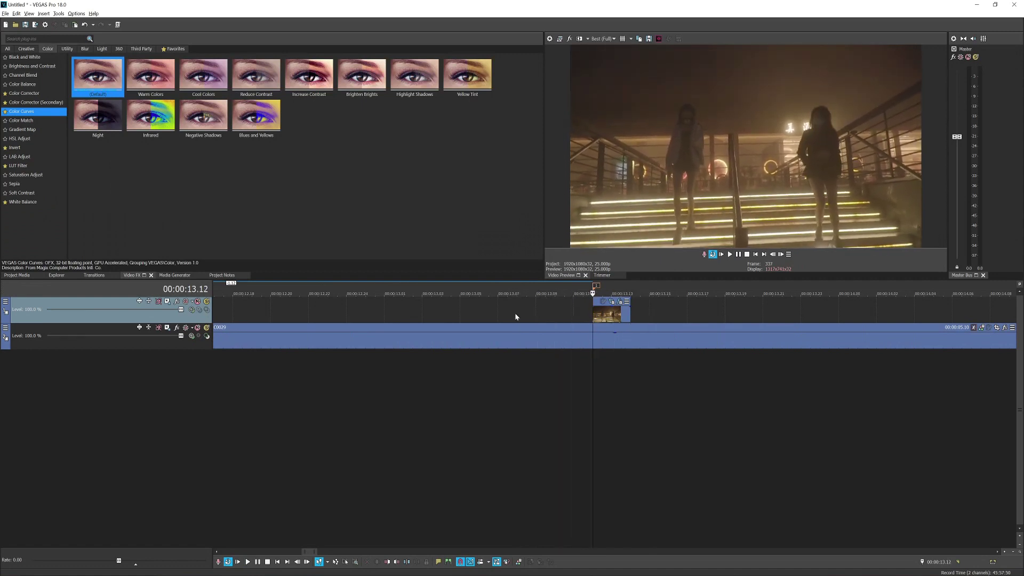
key("Left")
key("Left")
key("Left")
key("Left")
key("Right")
key("Right")
key("Right")
key("Right")
key("Left")
key("Left")
key("Left")
key("Left")
key("Right")
key("Right")
key("Right")
key("Right")
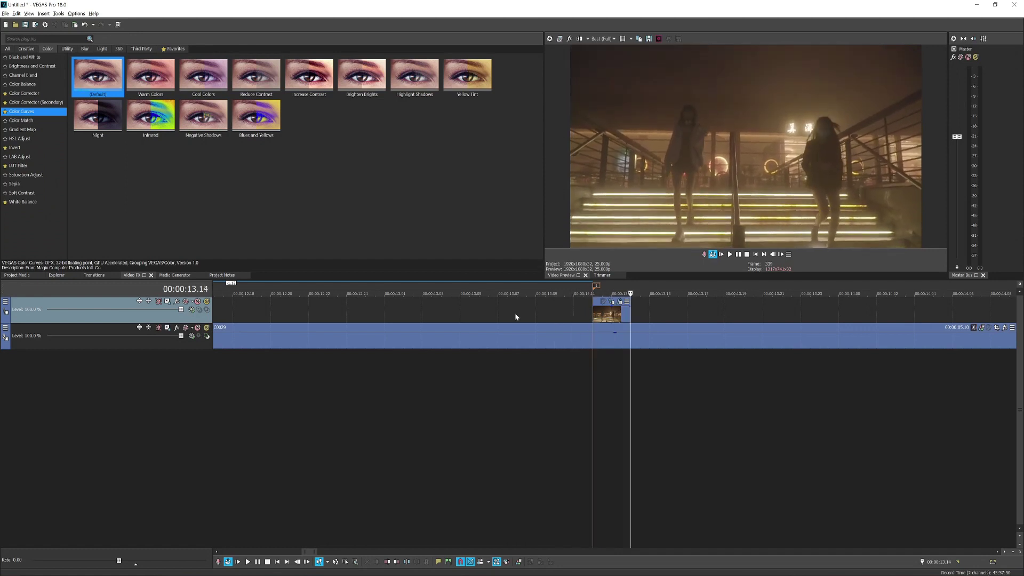
Open Event Pan/Crop for the short piece at the second marker and enable its mask from the first frame
scroll(515, 314, "down", 3)
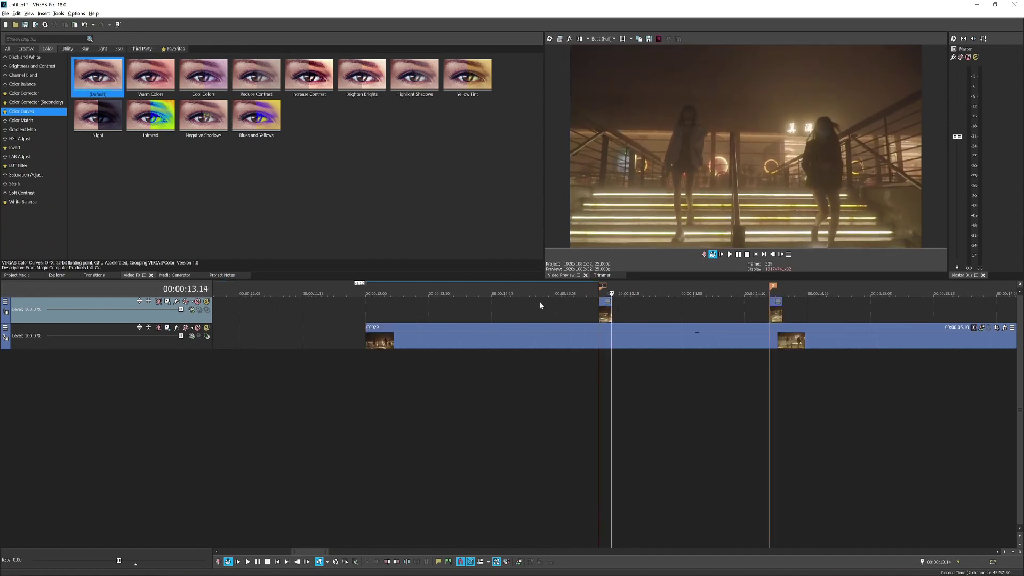
left_click(773, 314)
scroll(773, 314, "up", 2)
scroll(772, 312, "up", 1)
left_click(611, 302)
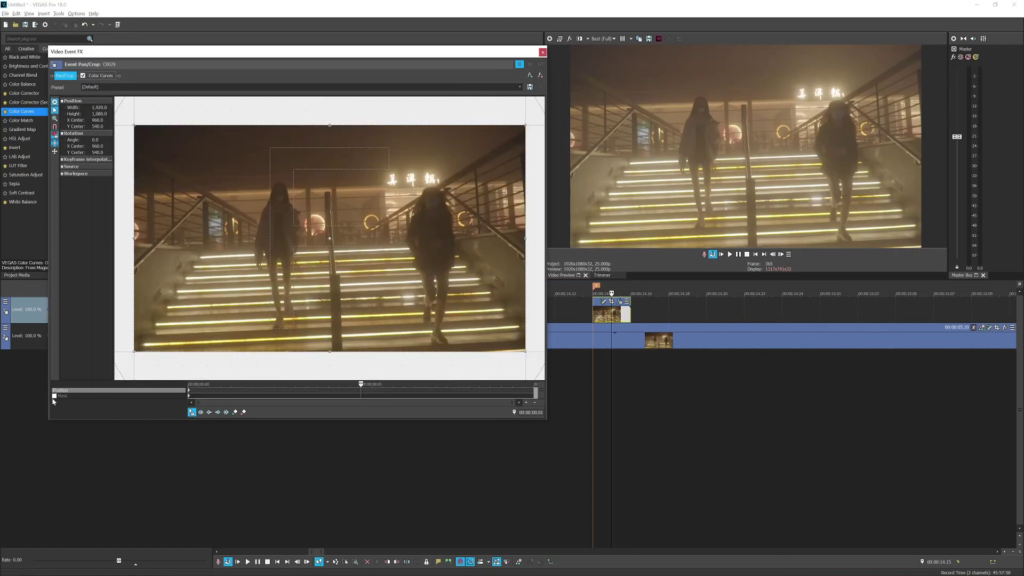
left_click(54, 397)
left_click(190, 397)
right_click(190, 396)
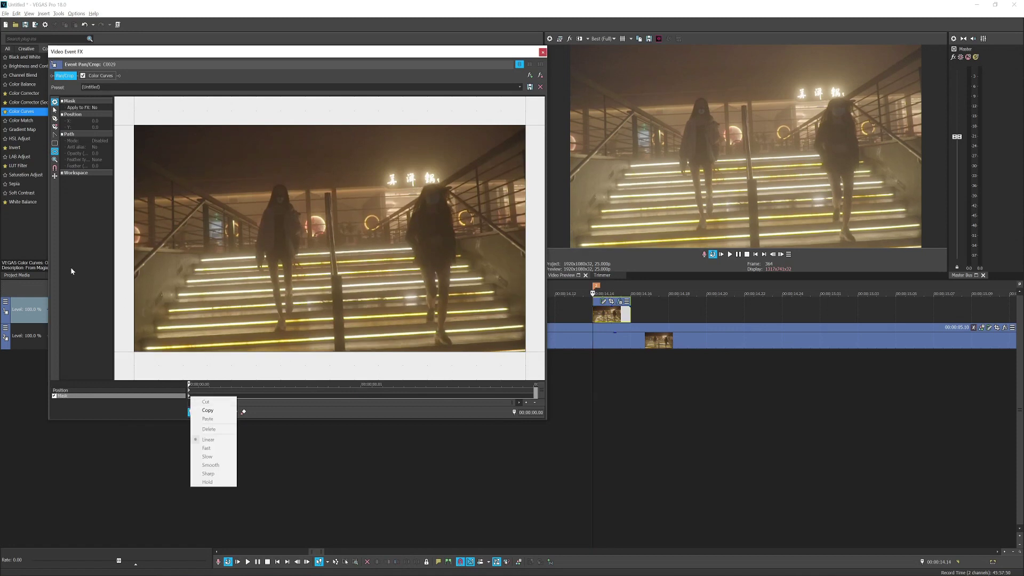
Draw a flat oval mask along the frame's upper edge and move it toward the left, centred at about X 512, Y 25
left_click(54, 157)
mouse_move(232, 113)
left_mouse_down()
mouse_move(399, 145)
mouse_move(499, 148)
left_mouse_up()
left_click_drag(391, 136, 269, 136)
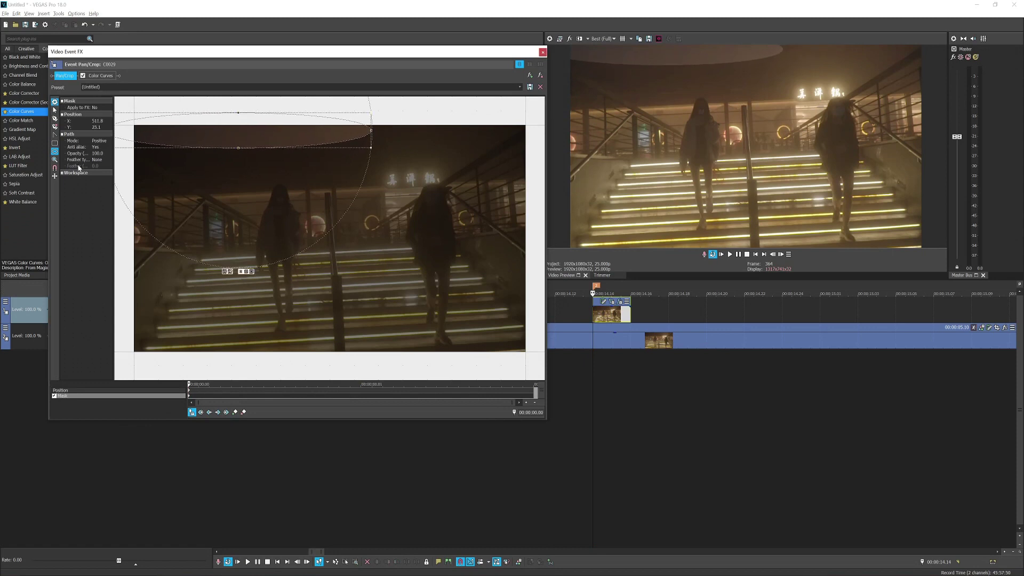
Feather the second piece's oval mask on both sides with an amount of 30
left_click(108, 160)
left_click(103, 175)
left_click(99, 166)
type("30")
key("Return")
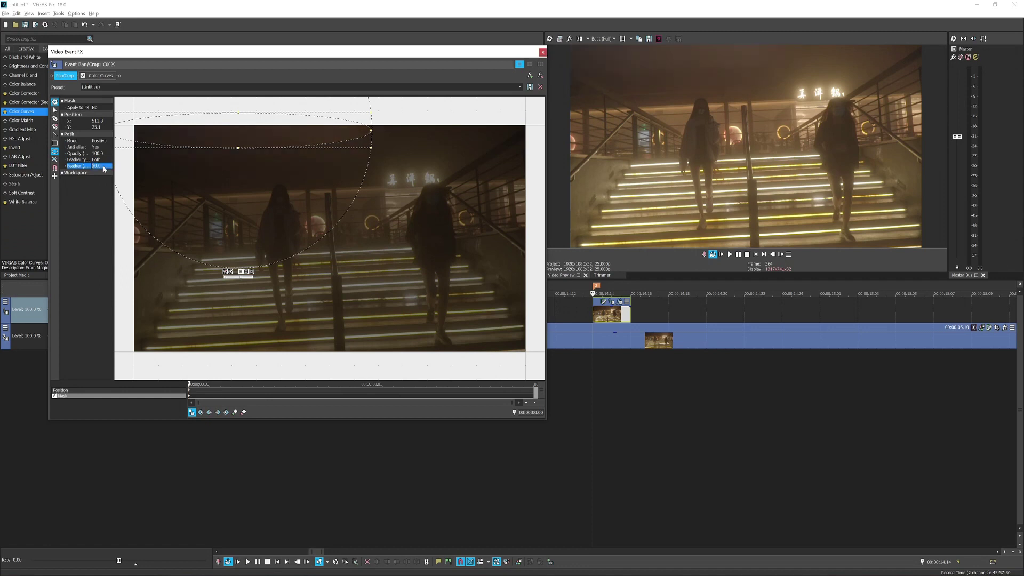
On the second piece's second frame, move the oval mask to the frame's upper-right corner at about X 1,666, Y 42
left_click(604, 316)
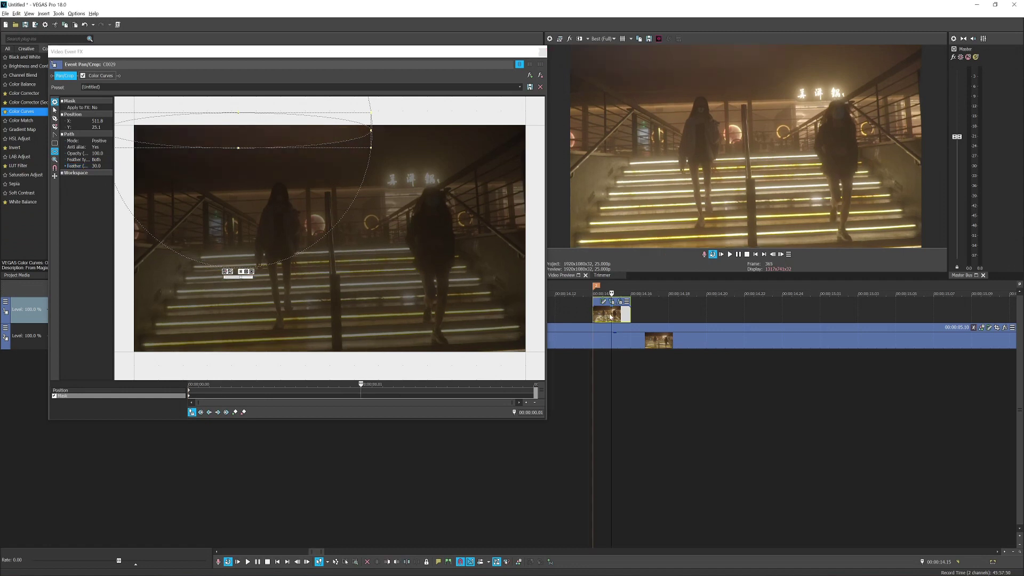
left_click_drag(272, 140, 514, 143)
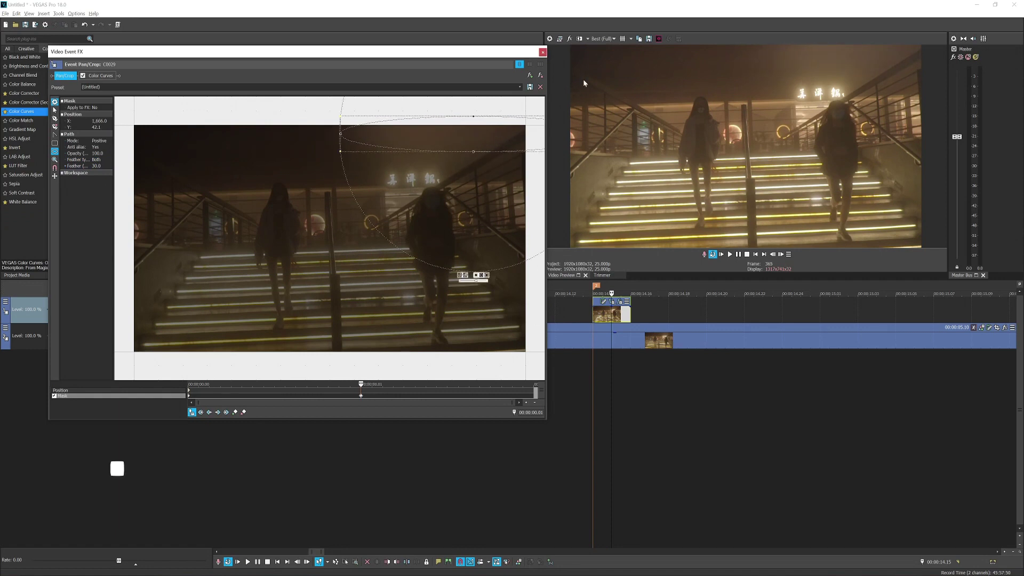
left_click(542, 52)
Play and step frame by frame across the second marker to examine the masked brightening, and view both marked pieces on the timeline
key("space")
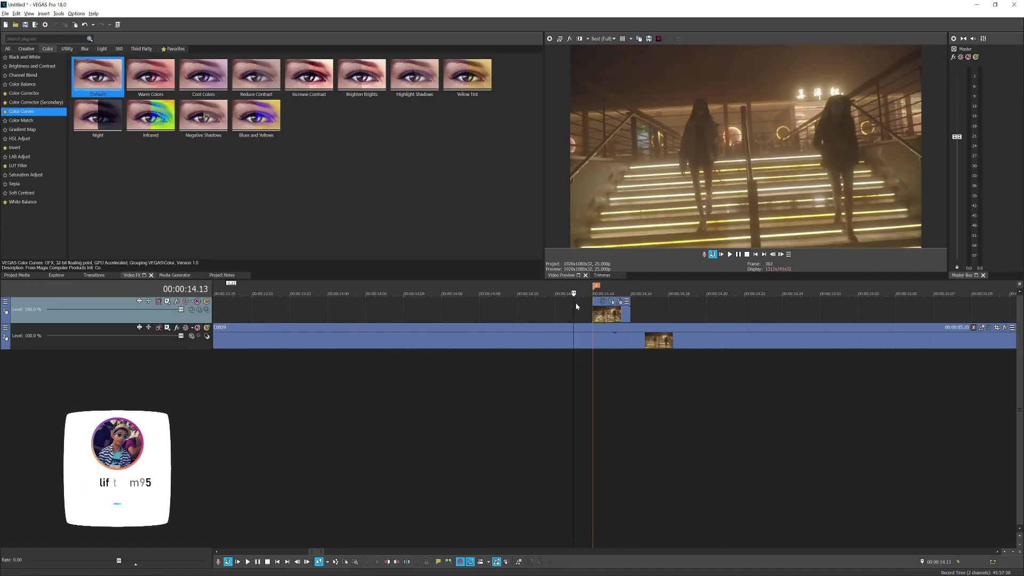
key("space")
key("Right")
key("Right")
key("Left")
key("Left")
key("Left")
key("Left")
key("Left")
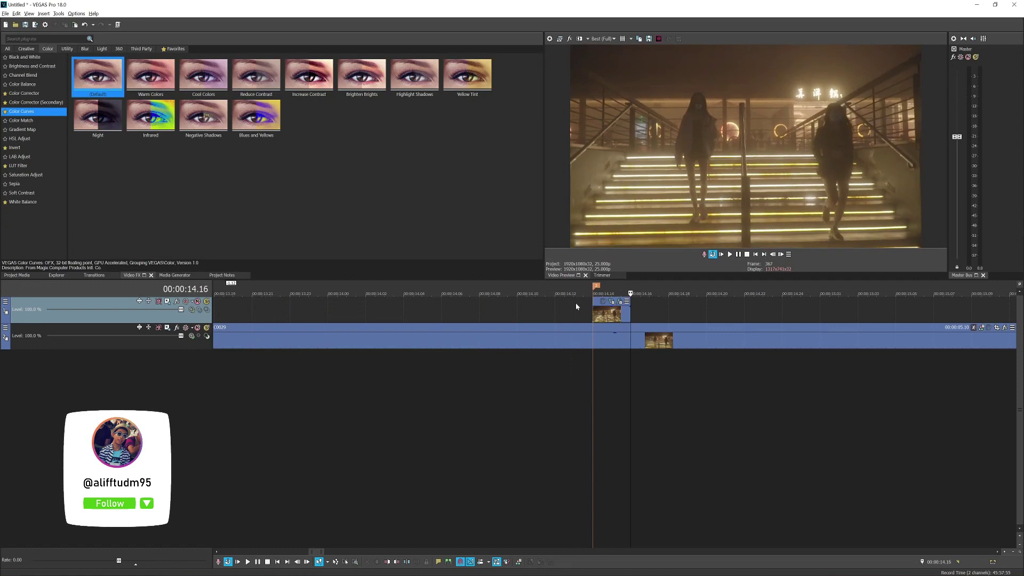
key("Right")
key("Right")
key("Right")
key("Right")
key("Left")
key("Right")
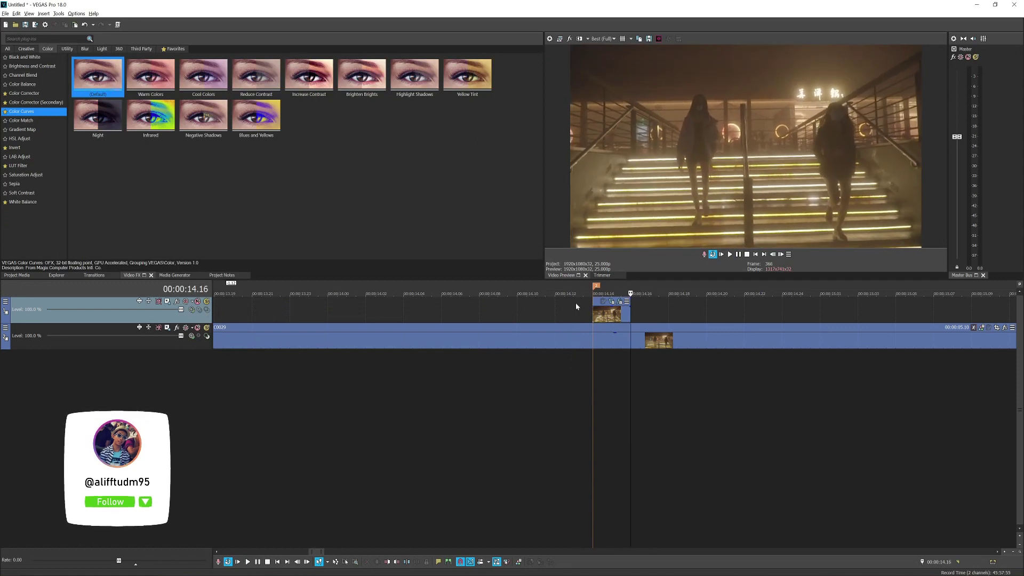
key("Left")
key("Left")
scroll(500, 328, "down", 3)
scroll(500, 328, "down", 5)
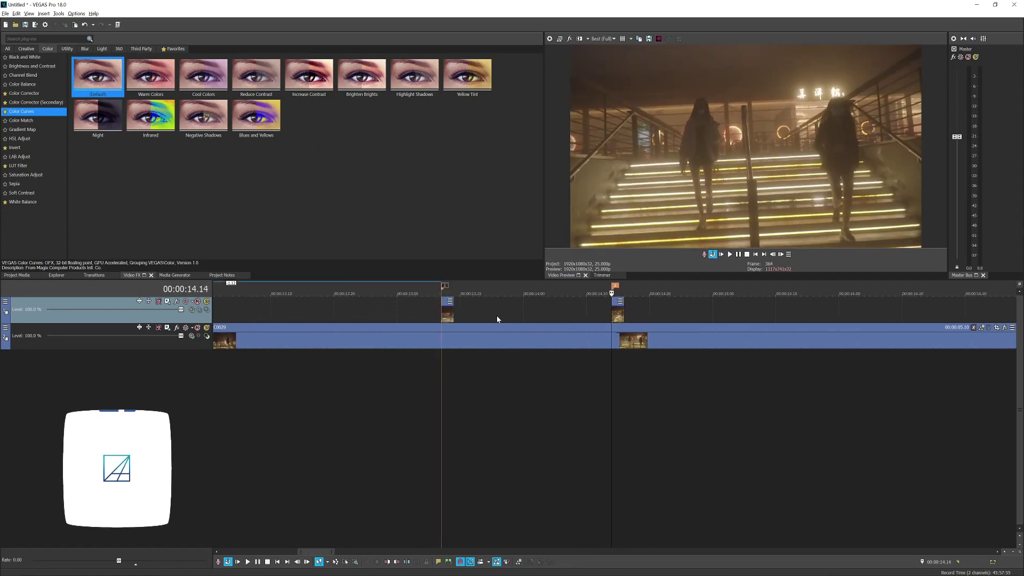